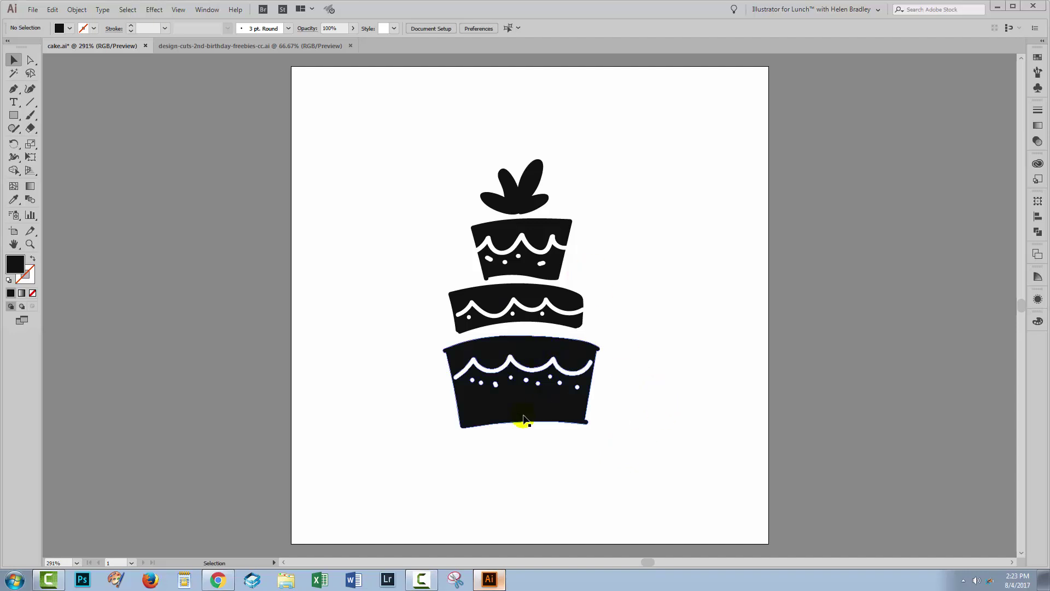
# Step: Switch to Chrome's DesignCuts freebie page for the Watercolour Floral and Birthday Party pack
pyautogui.click(223, 580)
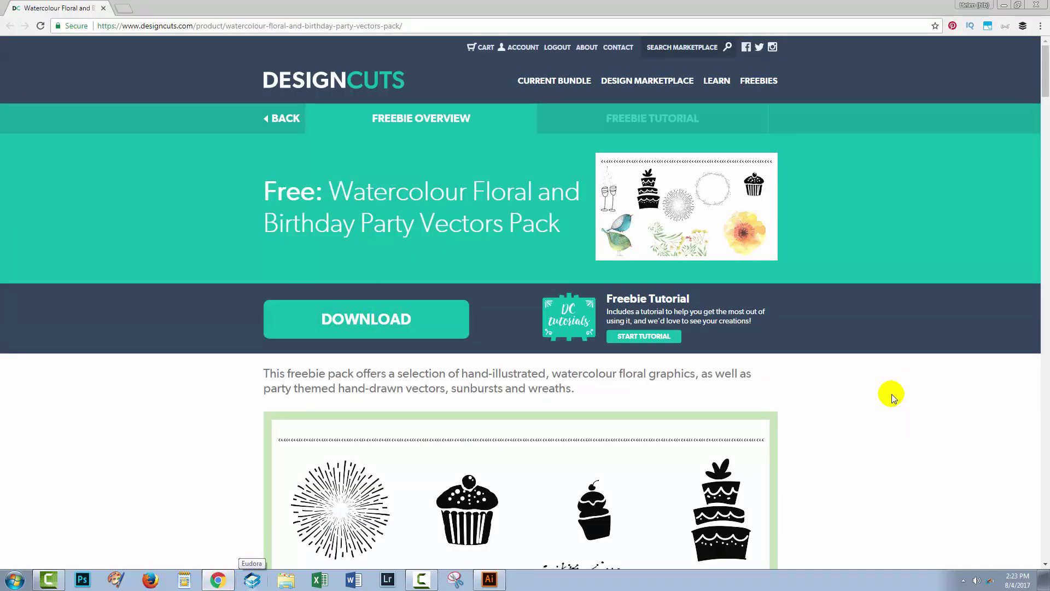
pyautogui.scroll(-1, 891, 397)
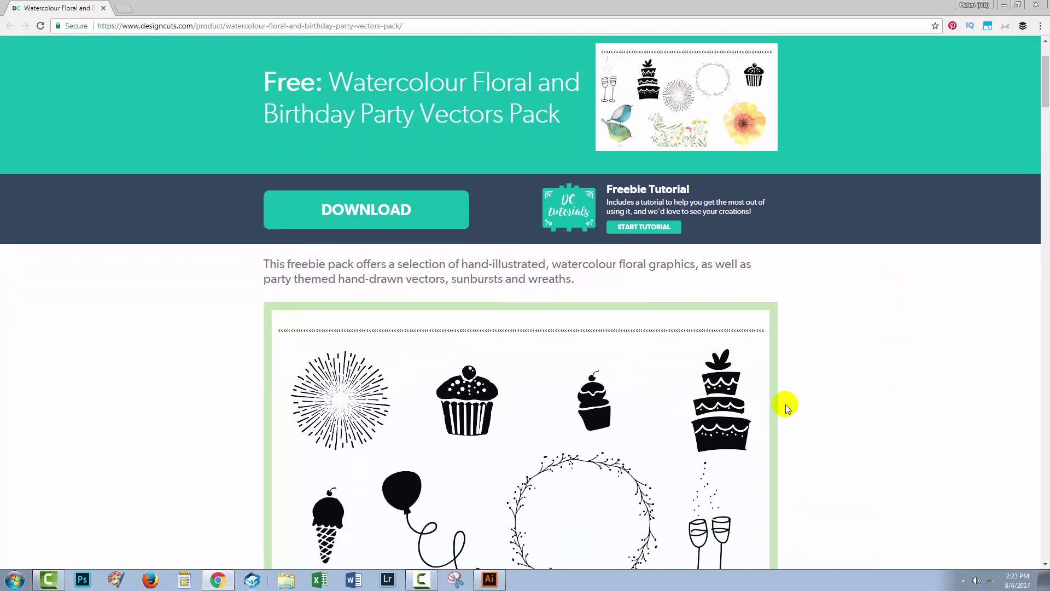
pyautogui.scroll(-1, 785, 403)
pyautogui.scroll(-1, 800, 398)
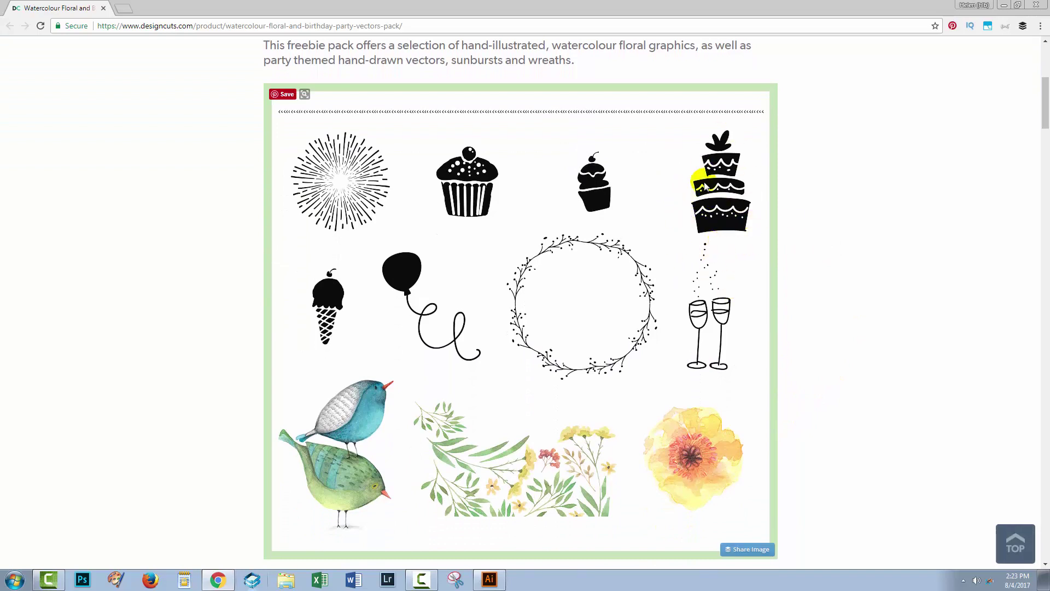
# Step: Return to Illustrator and marquee-select the whole cake group
pyautogui.click(489, 580)
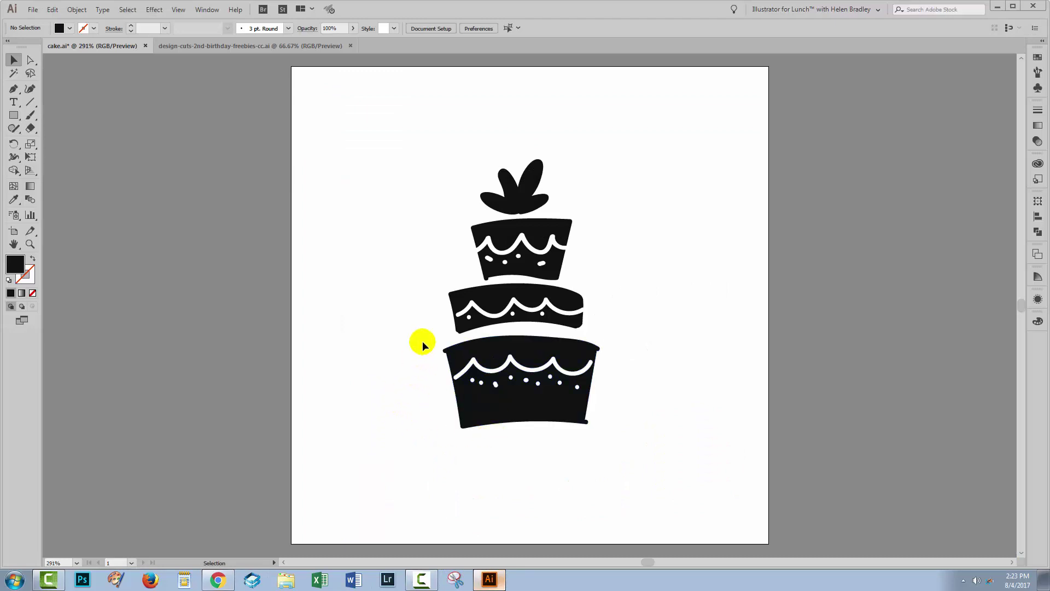
pyautogui.moveTo(398, 169); pyautogui.dragTo(609, 370)
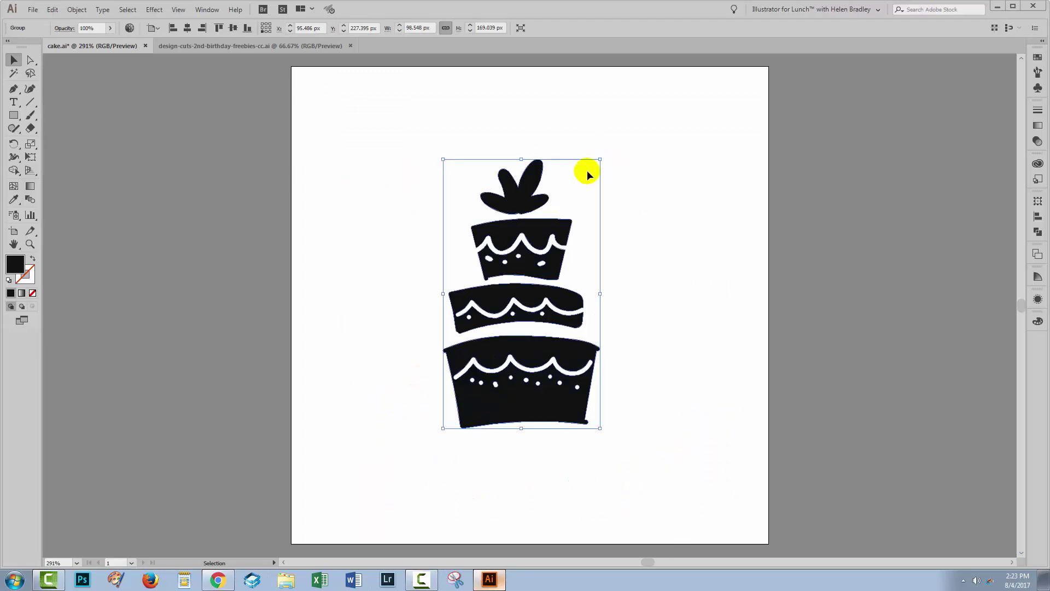
pyautogui.click(624, 277)
pyautogui.click(550, 239)
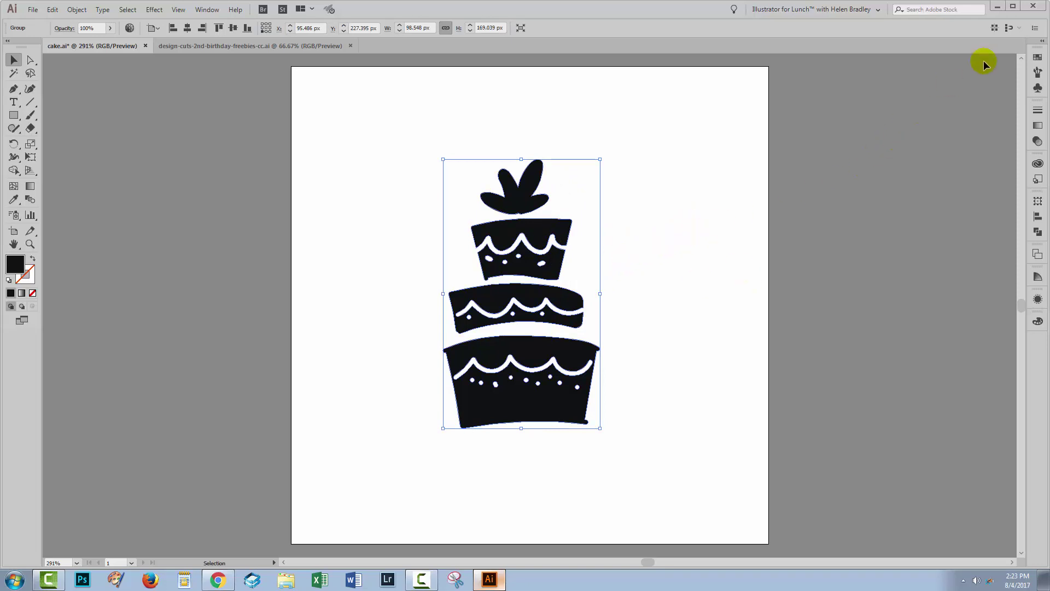
# Step: Fill the cake with the Pastel Multicolor gradient at a -90° angle, then deselect
pyautogui.click(1037, 59)
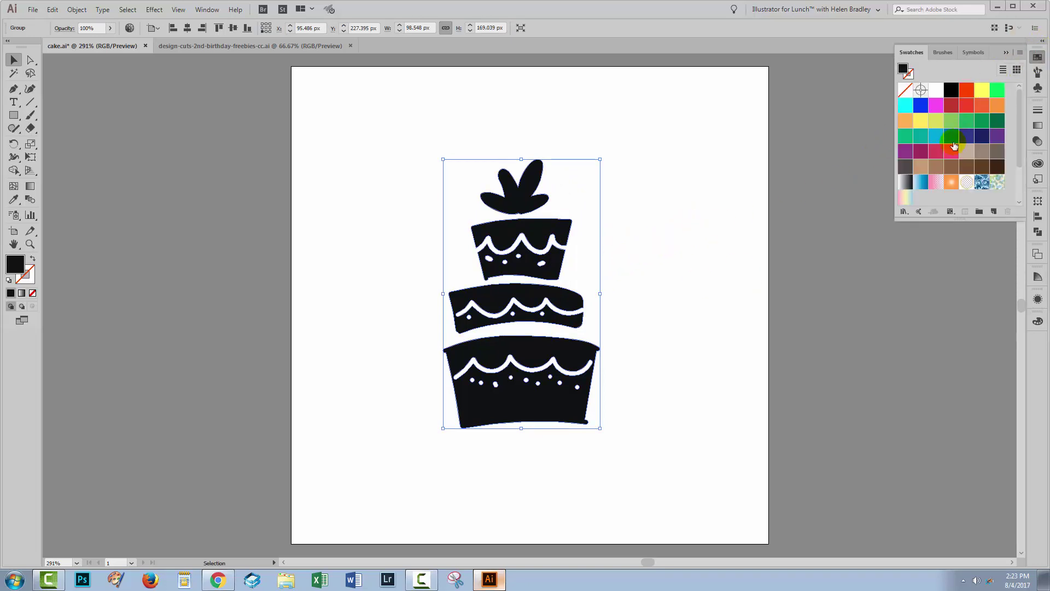
pyautogui.click(903, 200)
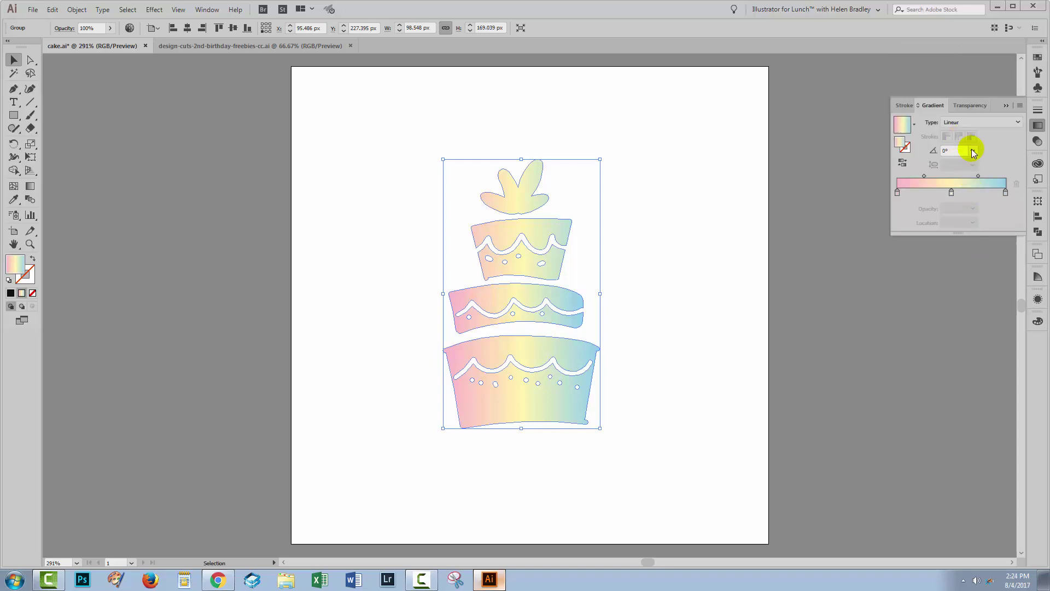
pyautogui.click(972, 150)
pyautogui.click(987, 311)
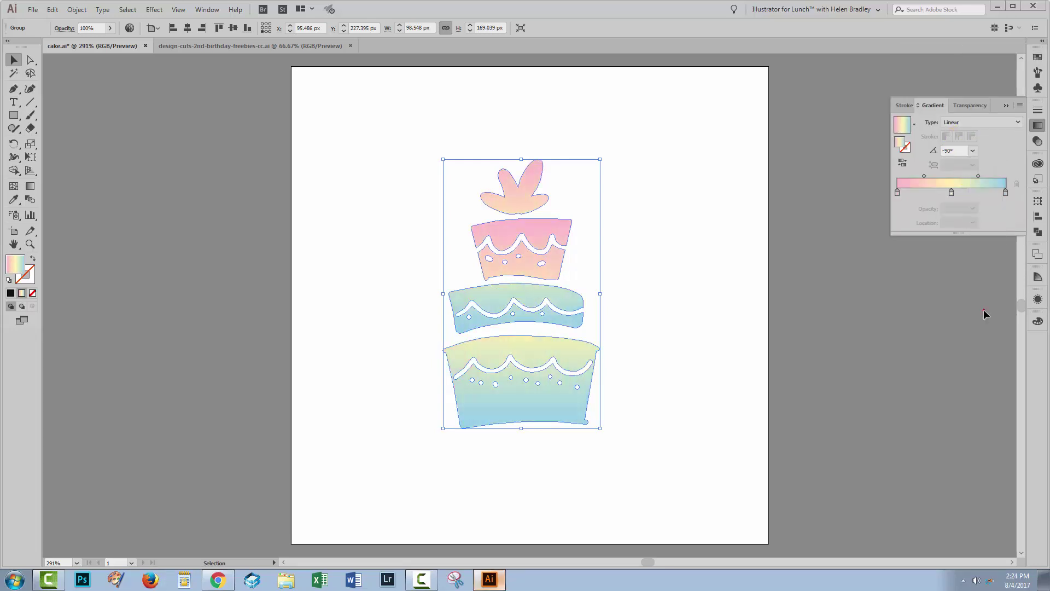
pyautogui.click(691, 293)
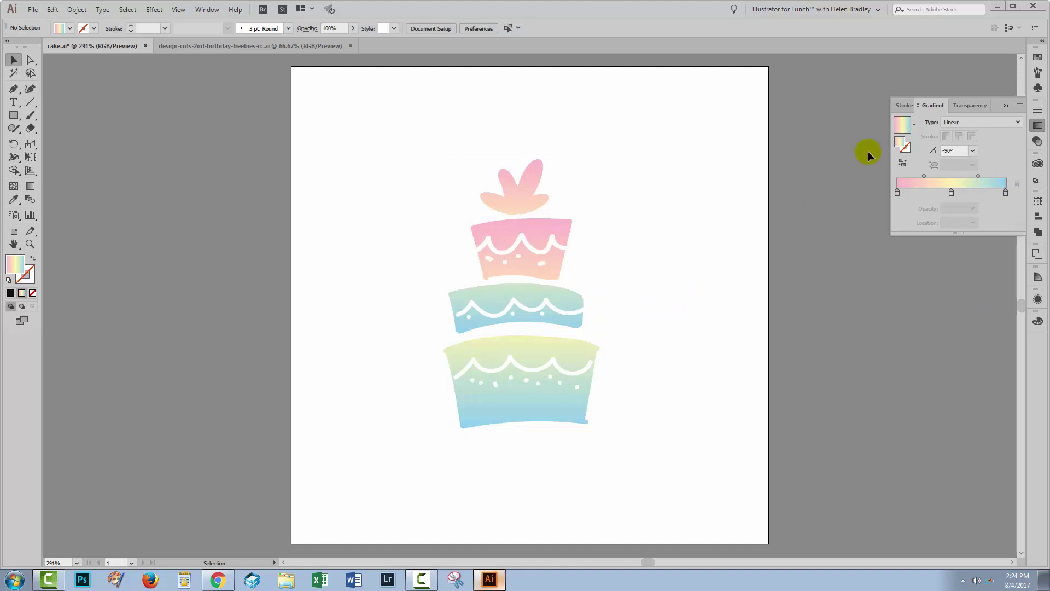
# Step: Open the Swatches panel and browse its Gradients swatch library menu without choosing one
pyautogui.click(1036, 59)
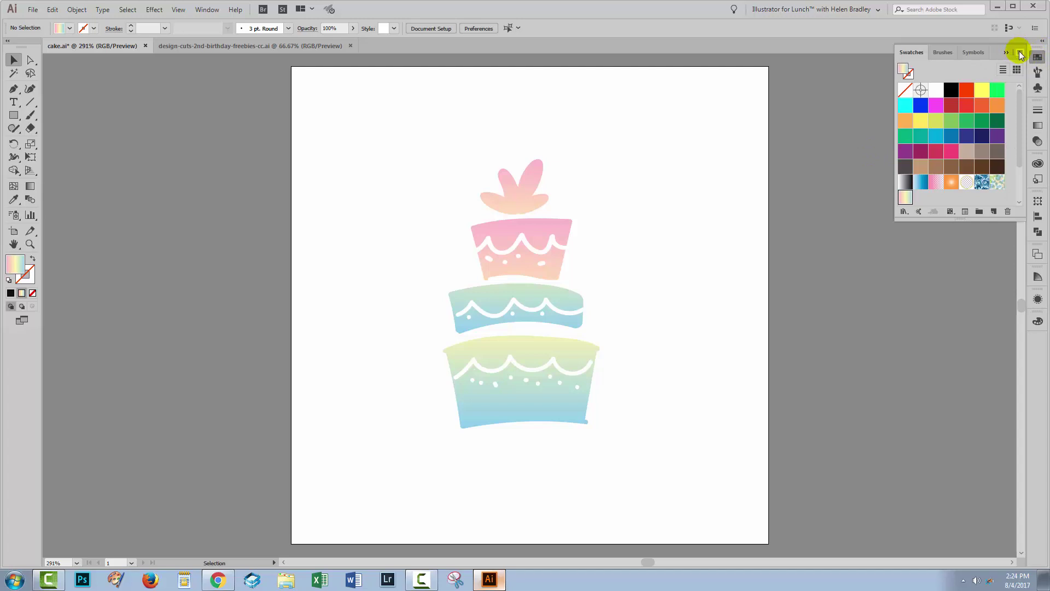
pyautogui.click(1021, 55)
pyautogui.moveTo(932, 294)
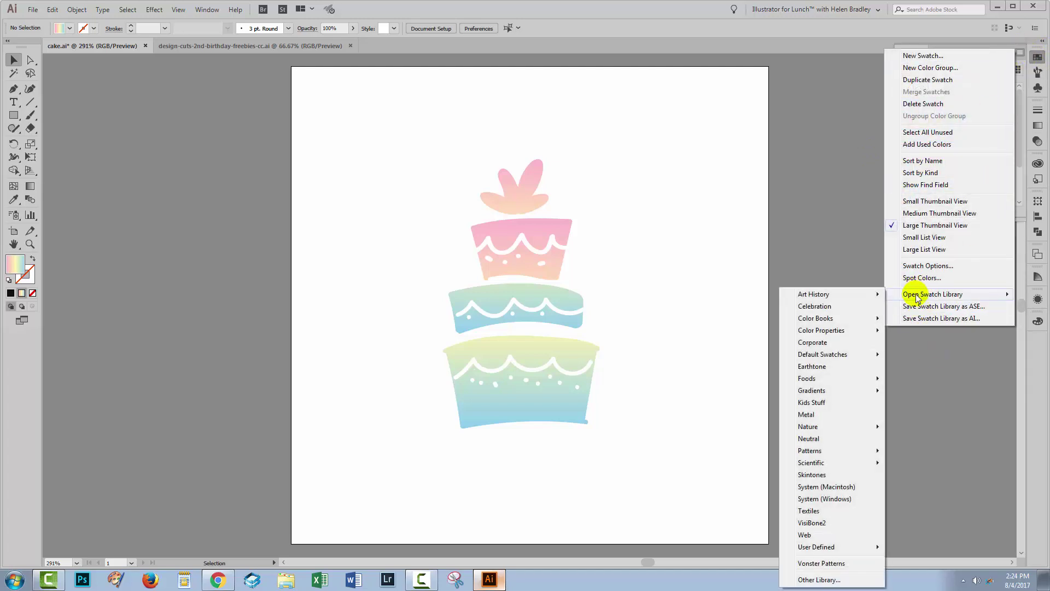
pyautogui.moveTo(811, 391)
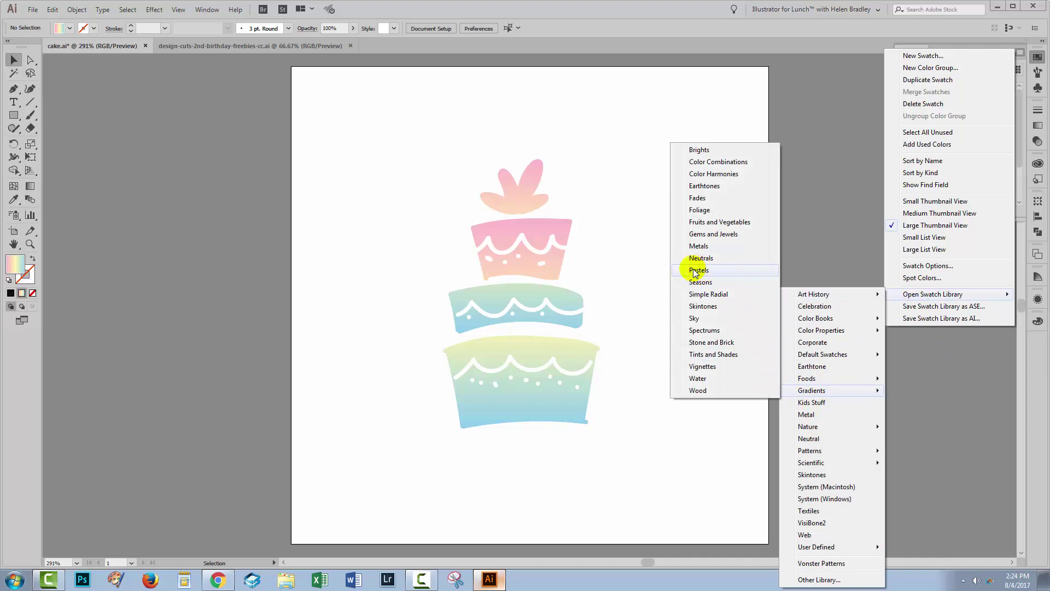
pyautogui.click(627, 236)
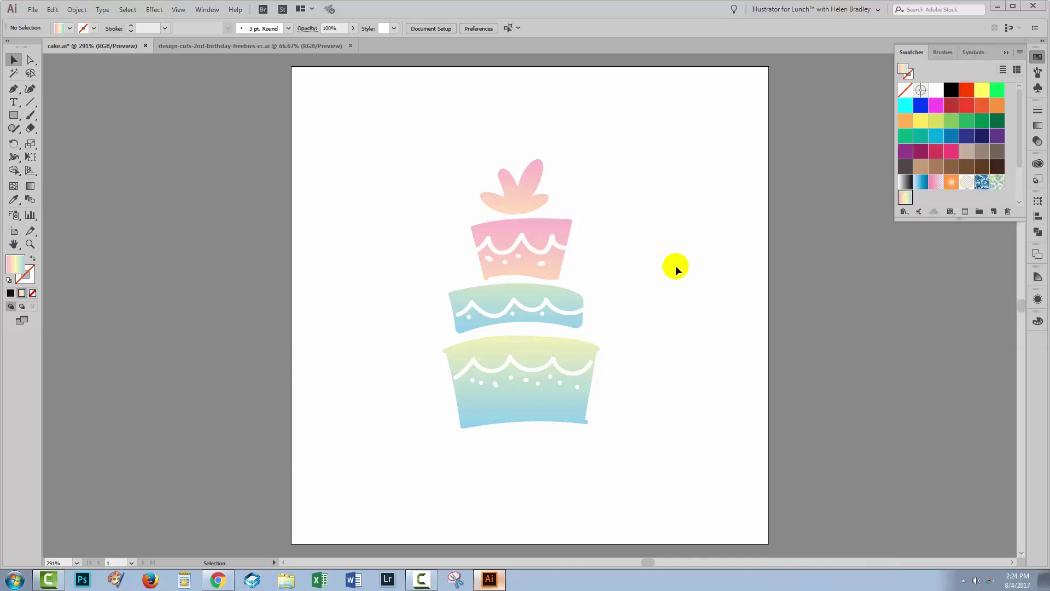
# Step: Select the whole cake group and open Effect > Stylize > Inner Glow
pyautogui.moveTo(421, 160); pyautogui.dragTo(685, 464)
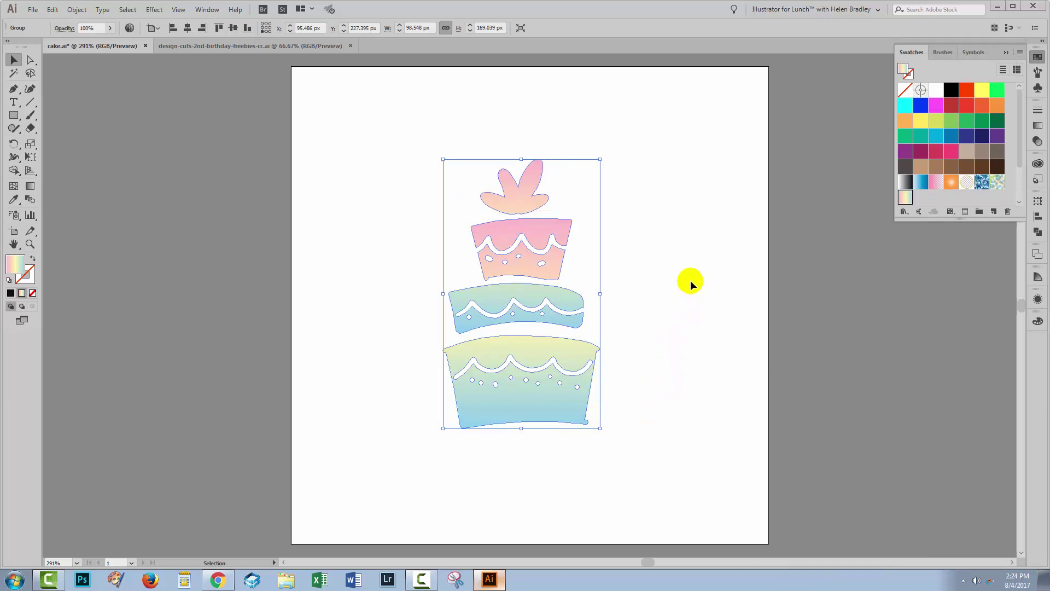
pyautogui.click(152, 10)
pyautogui.moveTo(169, 133)
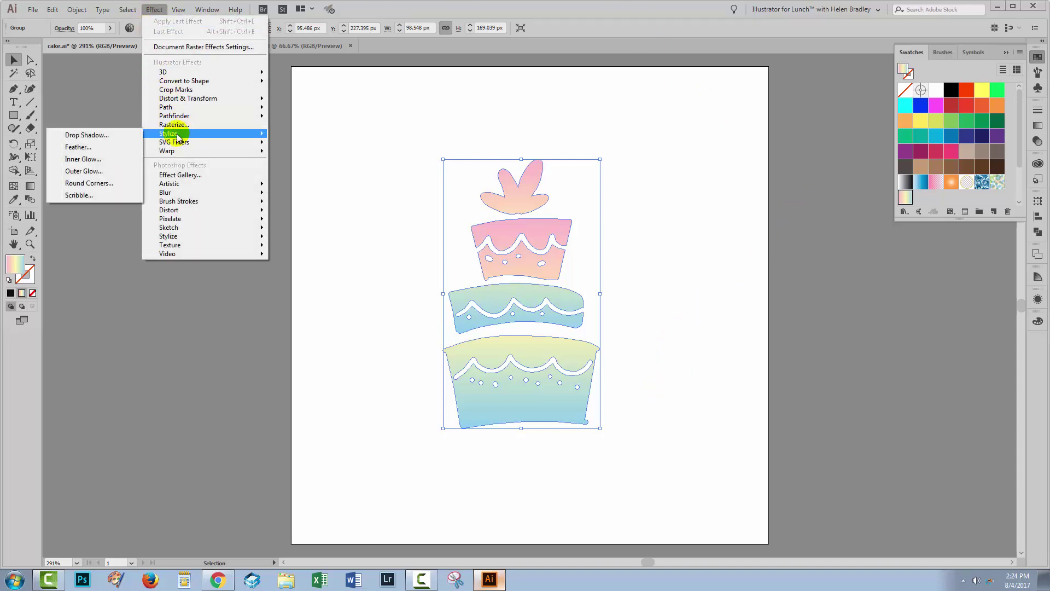
pyautogui.click(85, 161)
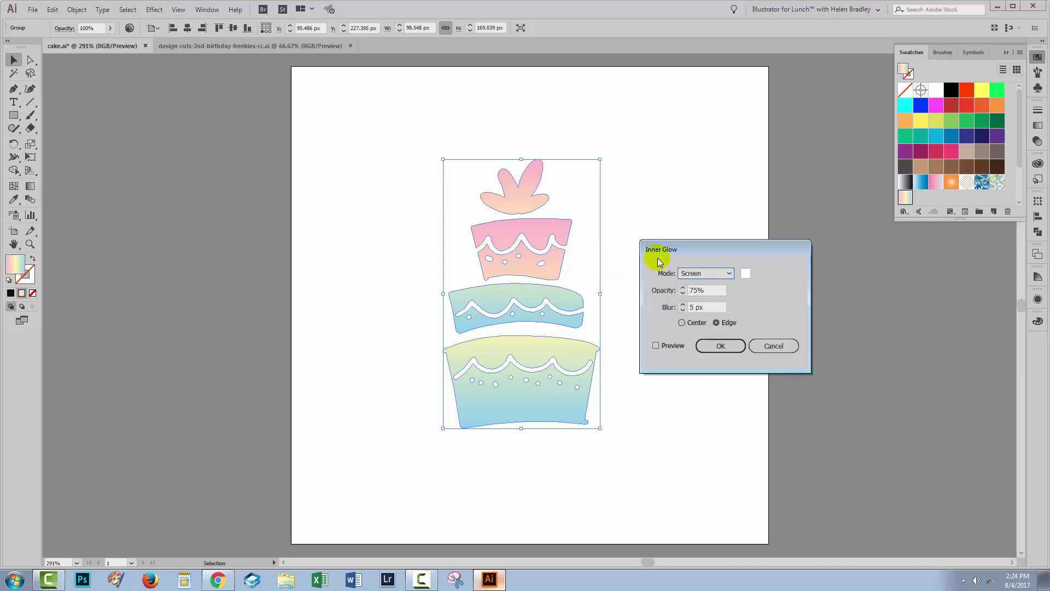
# Step: Move the Inner Glow dialog aside and set its glow colour to soft pink fcaed5
pyautogui.moveTo(677, 250); pyautogui.dragTo(664, 207)
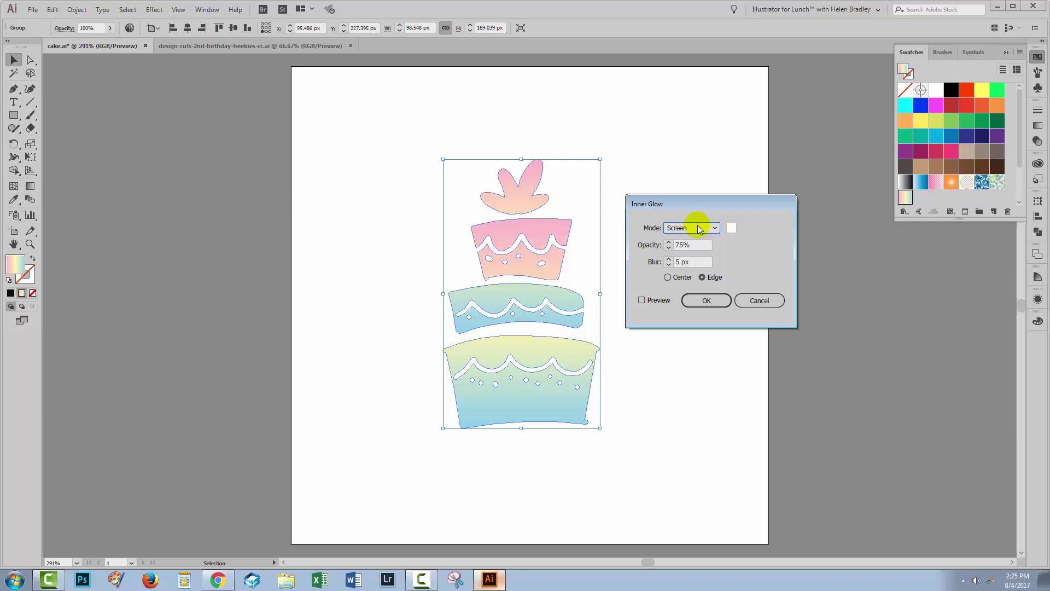
pyautogui.click(731, 228)
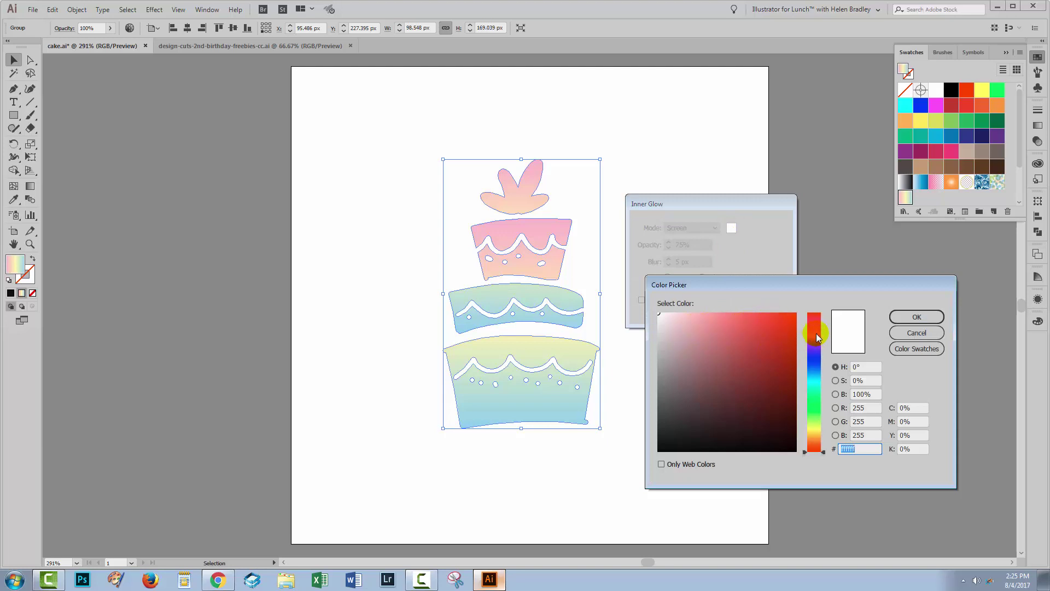
pyautogui.click(813, 326)
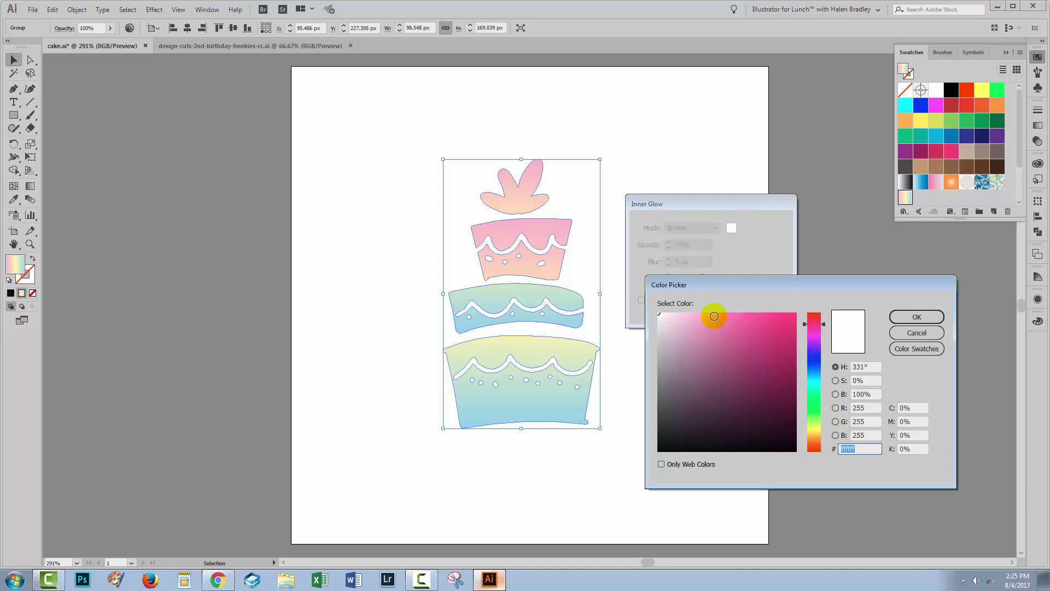
pyautogui.click(702, 316)
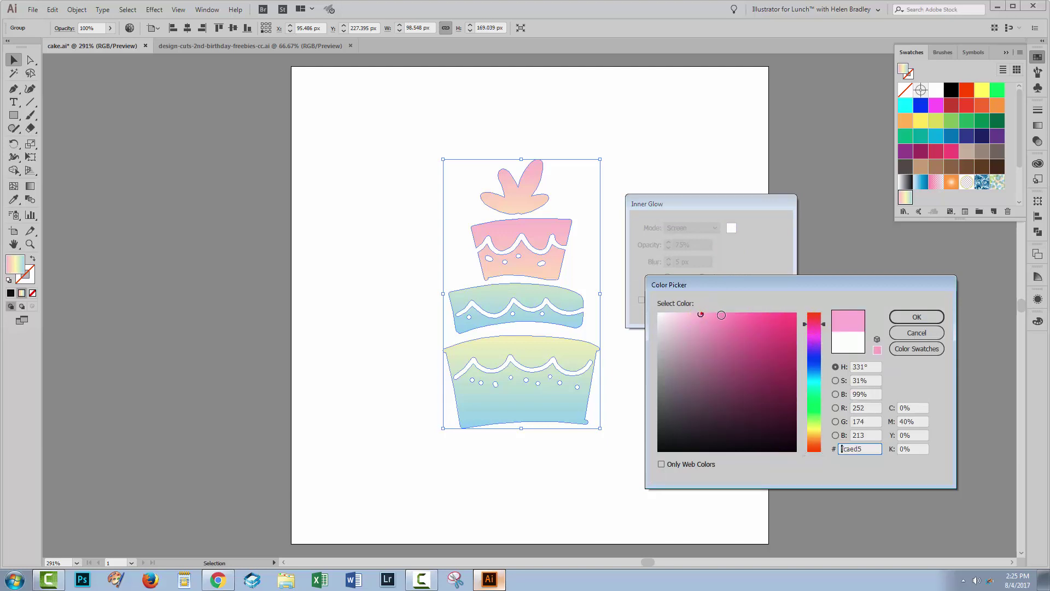
pyautogui.click(903, 317)
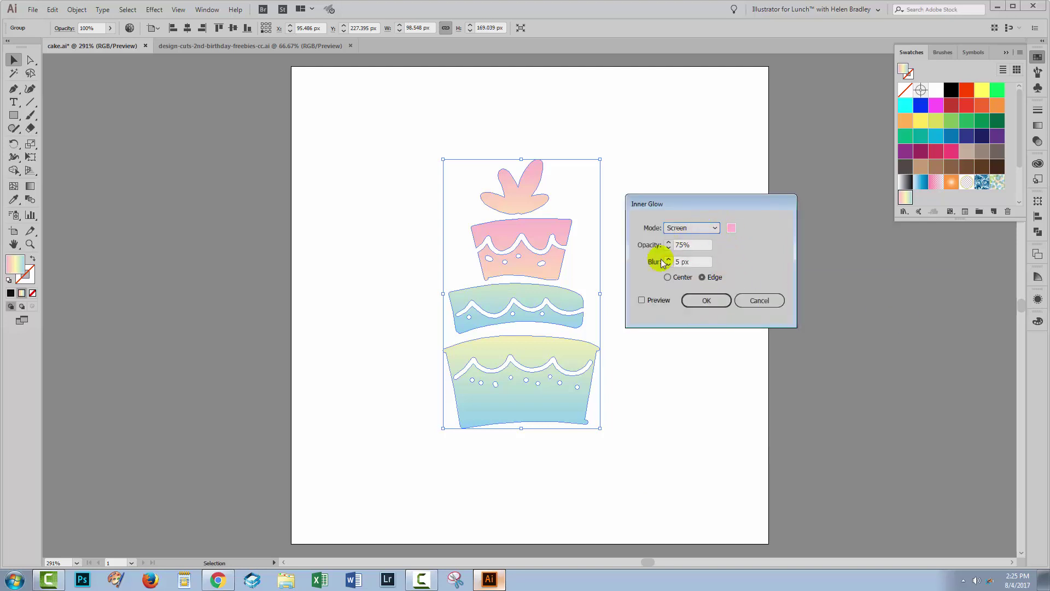
# Step: Preview the inner glow and compare Center and Edge placement, ending on Center
pyautogui.click(640, 300)
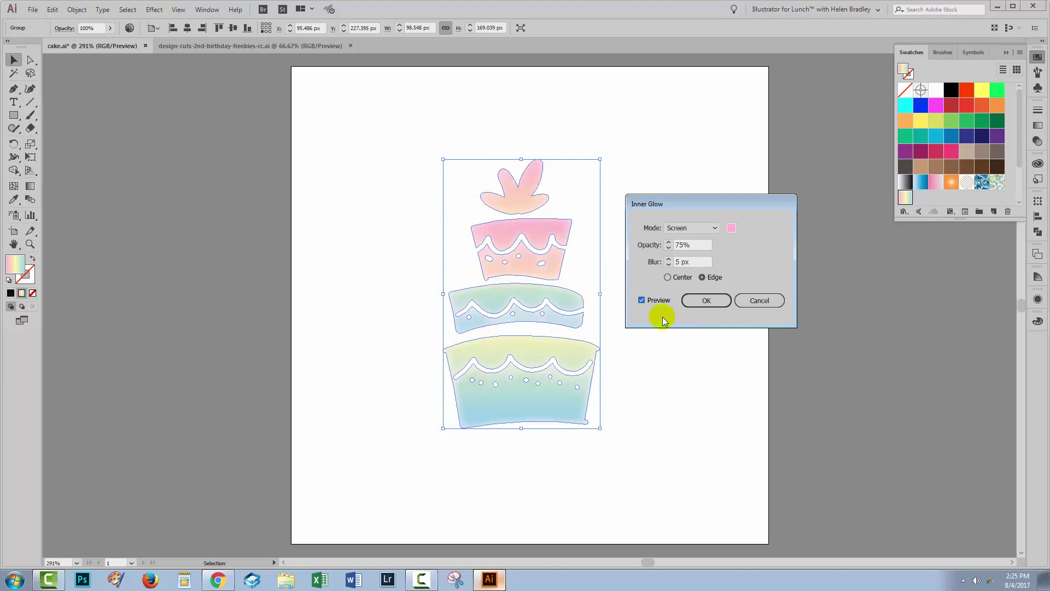
pyautogui.click(669, 277)
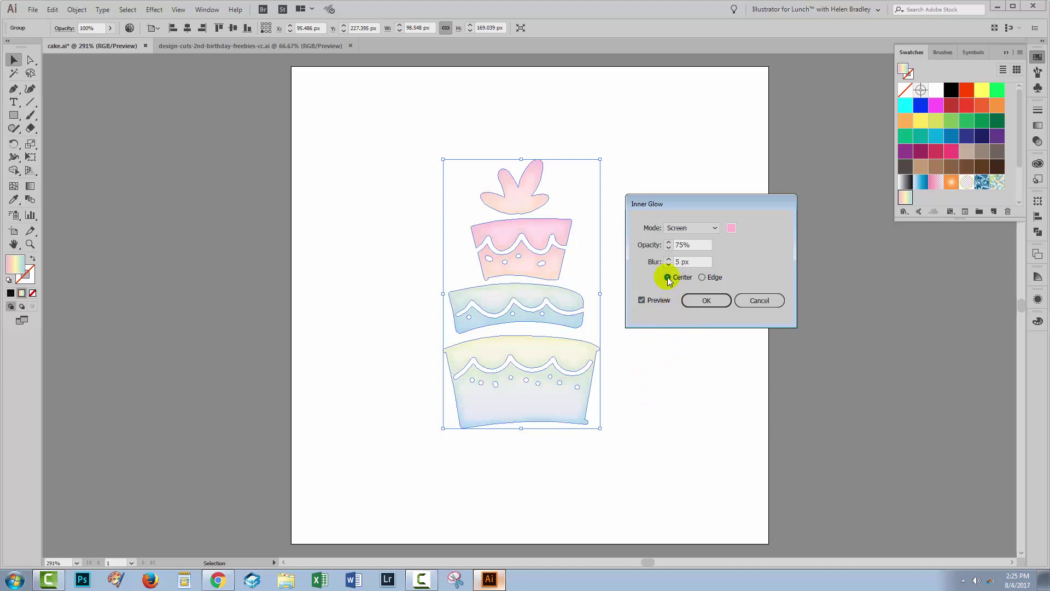
pyautogui.click(703, 277)
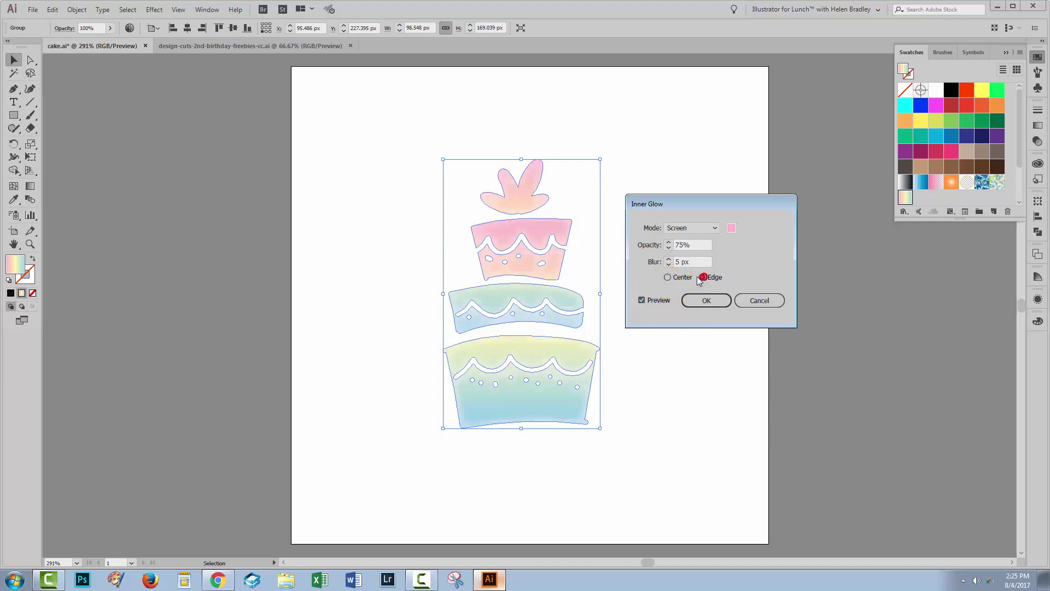
pyautogui.click(669, 278)
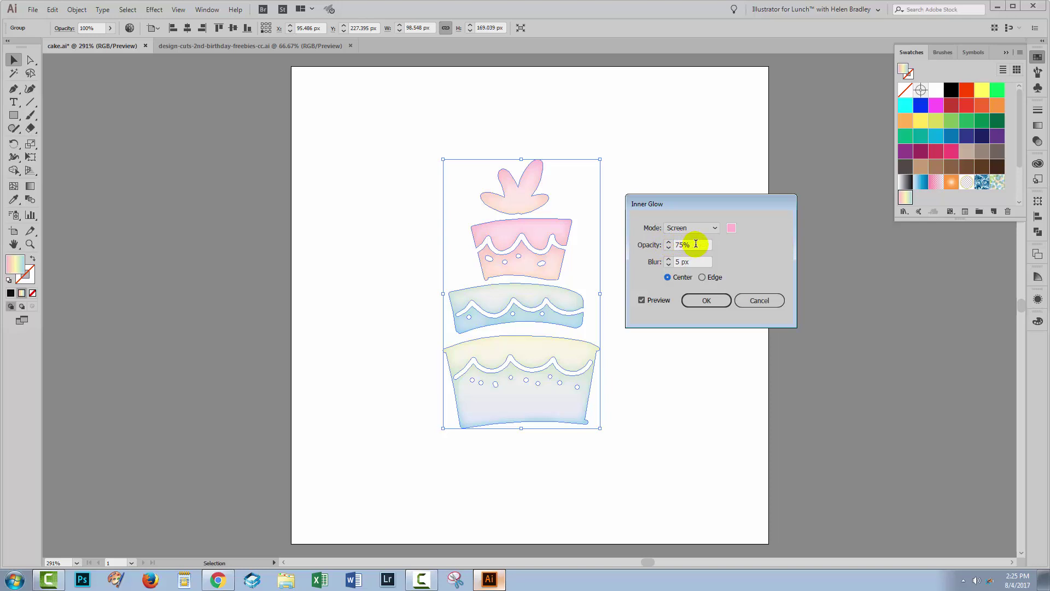
# Step: Set the inner glow blur to 5 px at 75% opacity and accept the settings
pyautogui.click(668, 265)
pyautogui.click(668, 265)
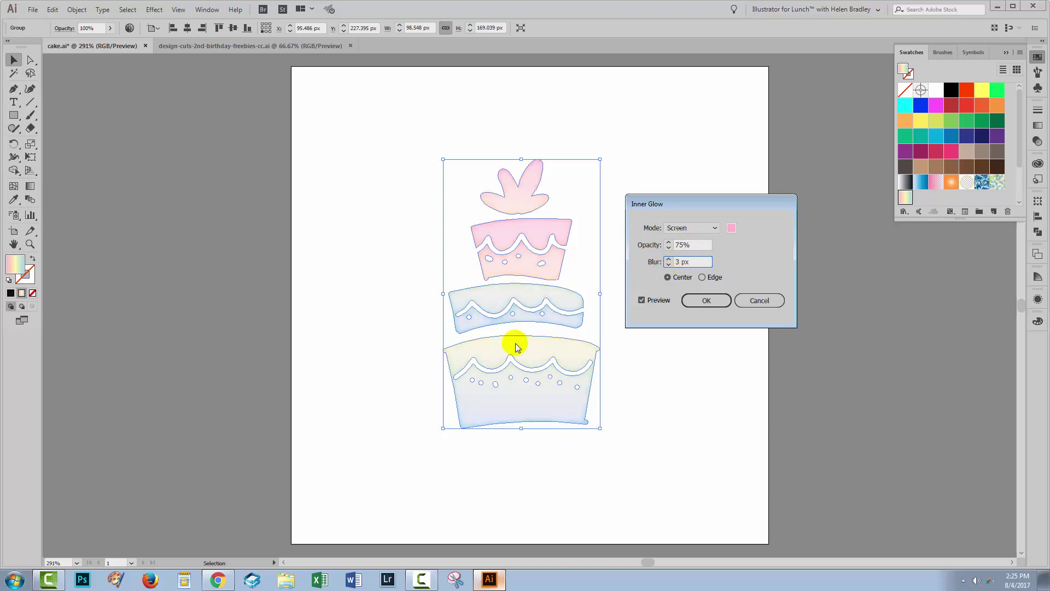
pyautogui.click(669, 260)
pyautogui.click(668, 260)
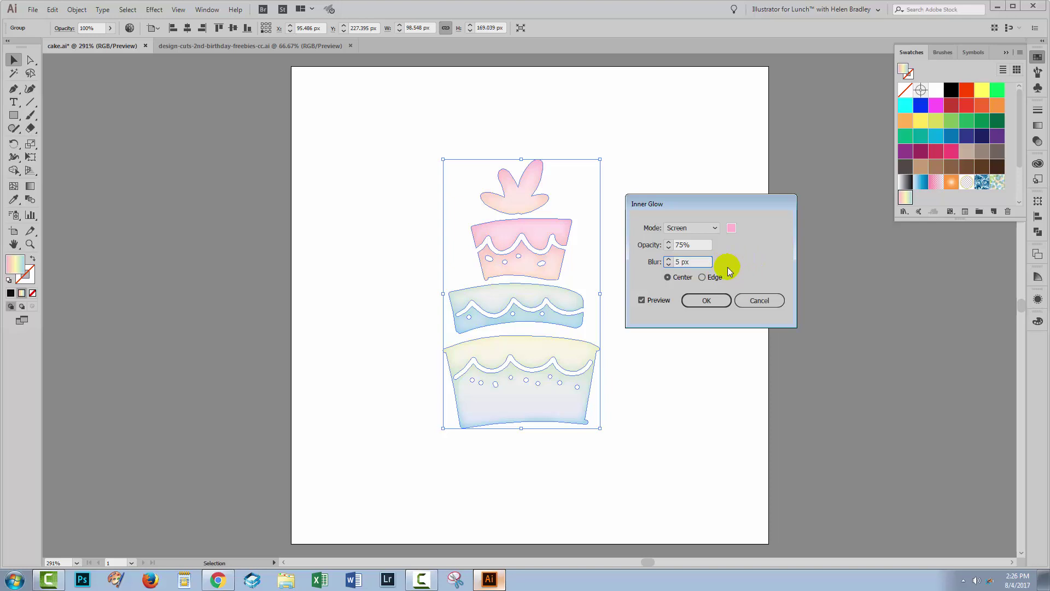
pyautogui.click(704, 301)
# Step: Float the Appearance panel beside the cake and select the cake group
pyautogui.click(701, 384)
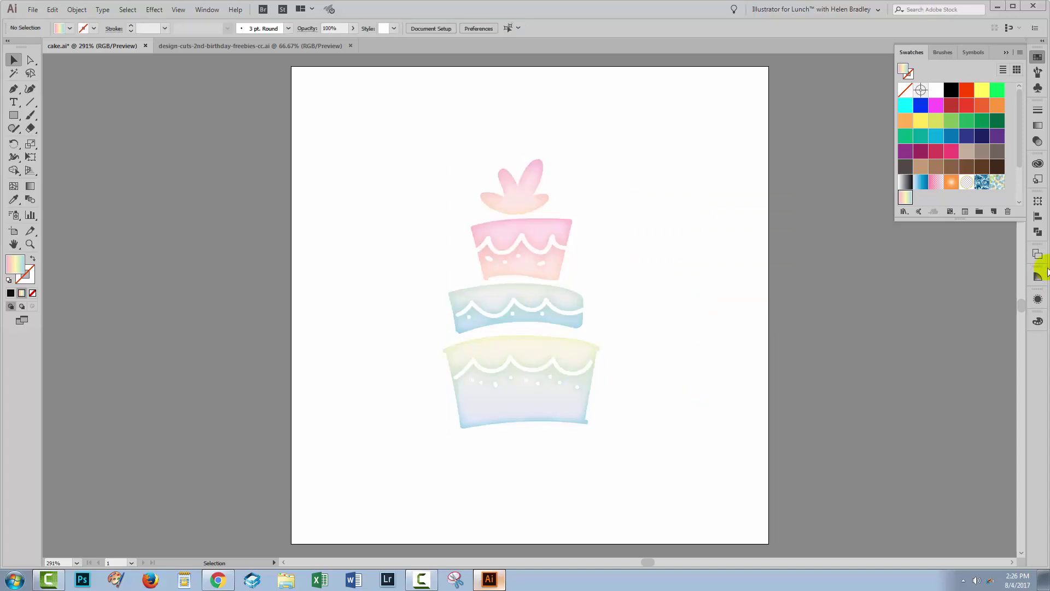
pyautogui.click(1038, 300)
pyautogui.moveTo(898, 297)
pyautogui.mouseDown()
pyautogui.moveTo(805, 237)
pyautogui.moveTo(756, 174)
pyautogui.mouseUp()
pyautogui.click(580, 418)
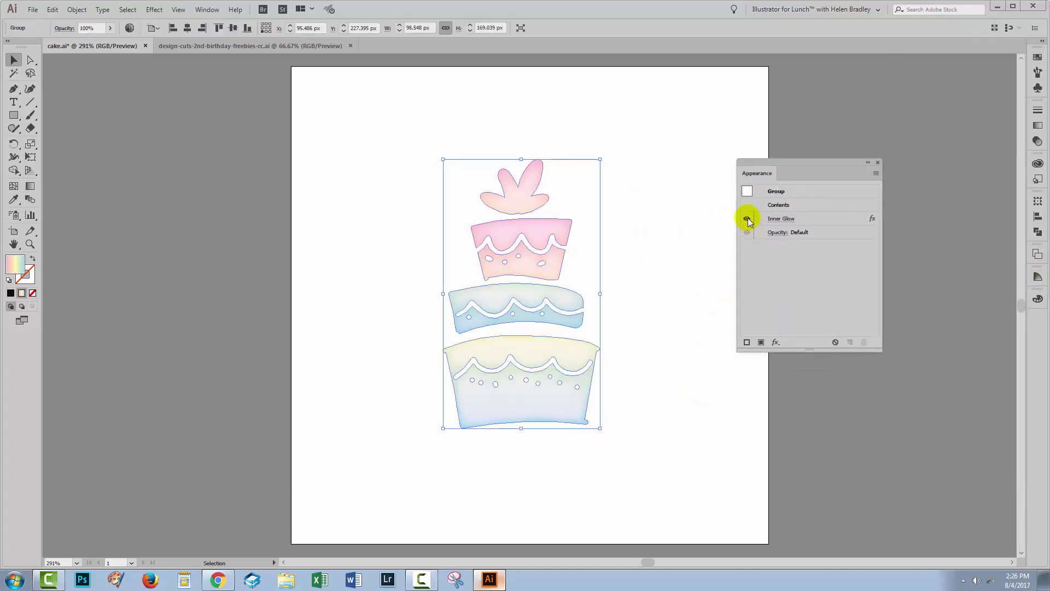
# Step: Toggle the Inner Glow visibility to compare, then leave the glow hidden
pyautogui.click(746, 220)
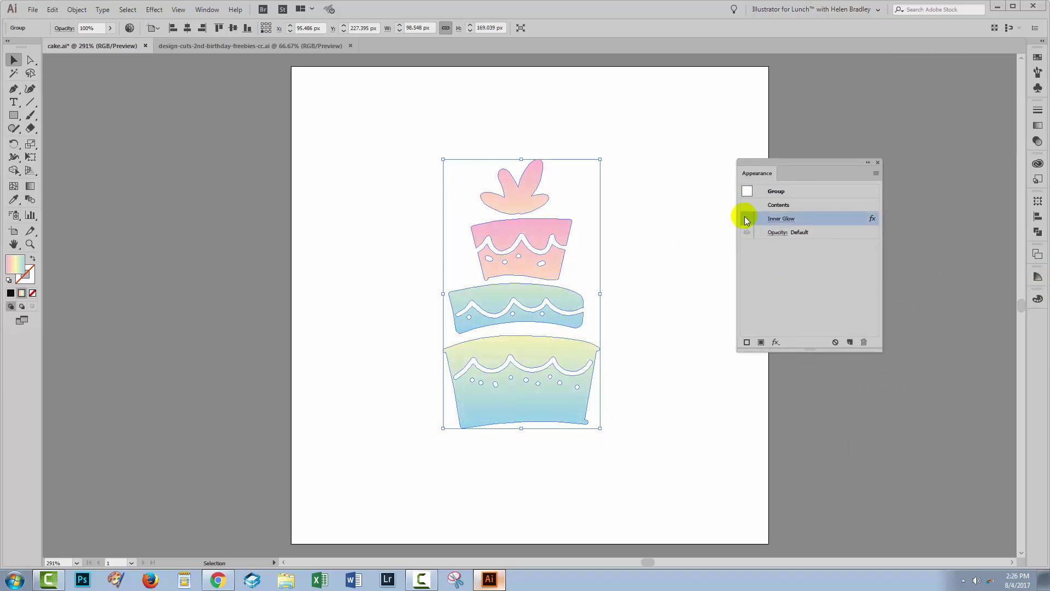
pyautogui.click(745, 220)
pyautogui.click(747, 220)
pyautogui.click(747, 220)
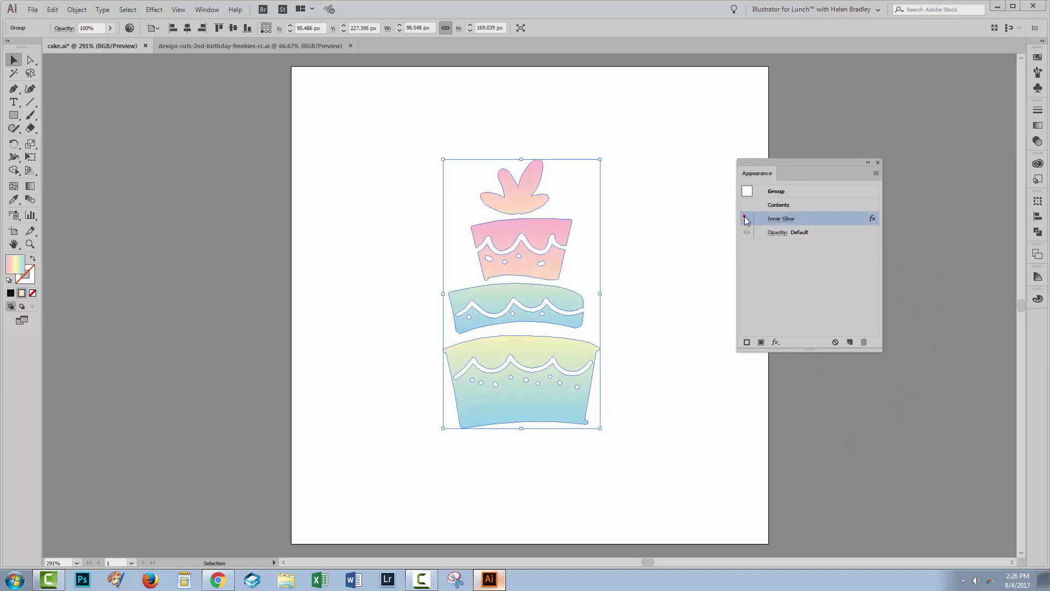
pyautogui.click(684, 275)
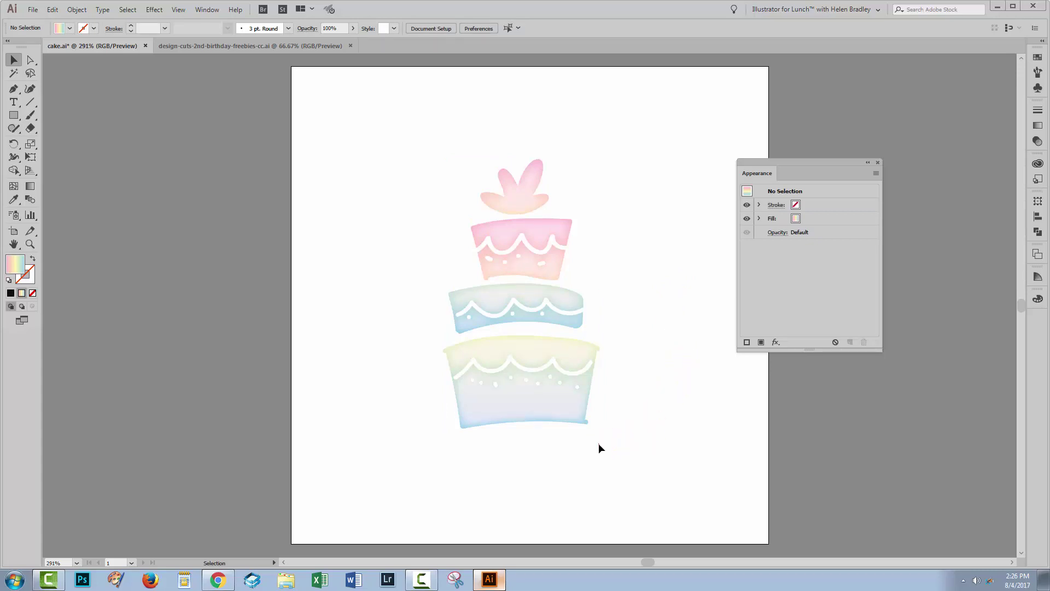
pyautogui.click(485, 243)
pyautogui.click(763, 219)
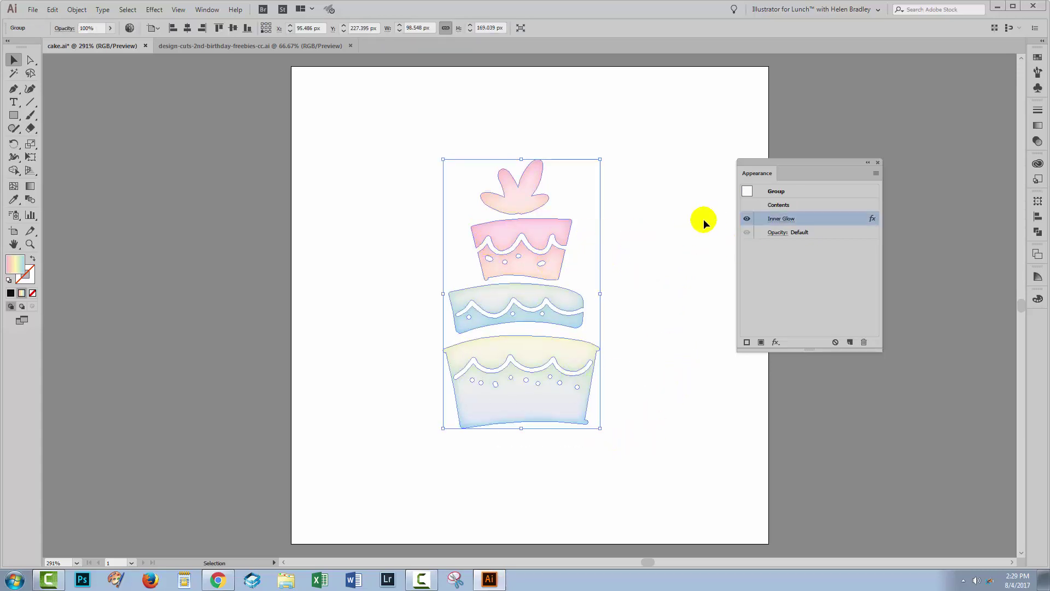
pyautogui.click(746, 219)
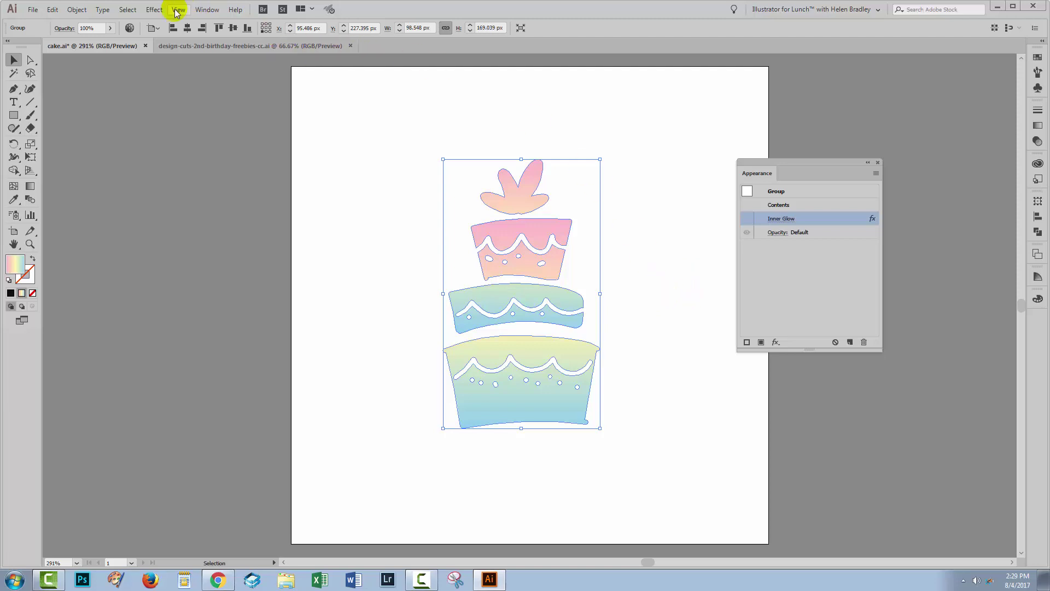
# Step: Add an Outer Glow effect to the cake with a pale cyan colour
pyautogui.click(152, 10)
pyautogui.moveTo(172, 132)
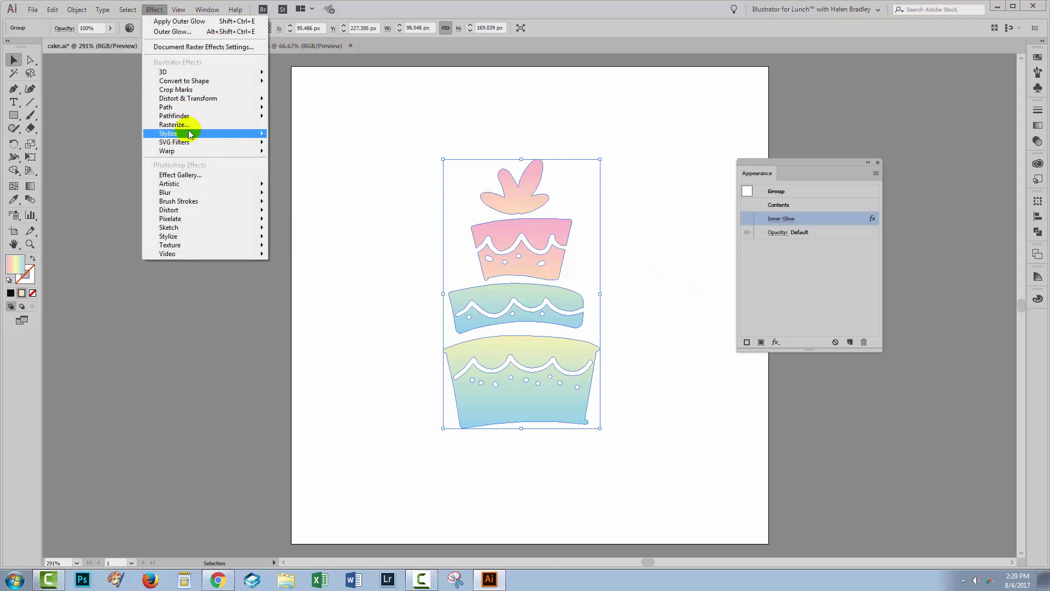
pyautogui.click(86, 171)
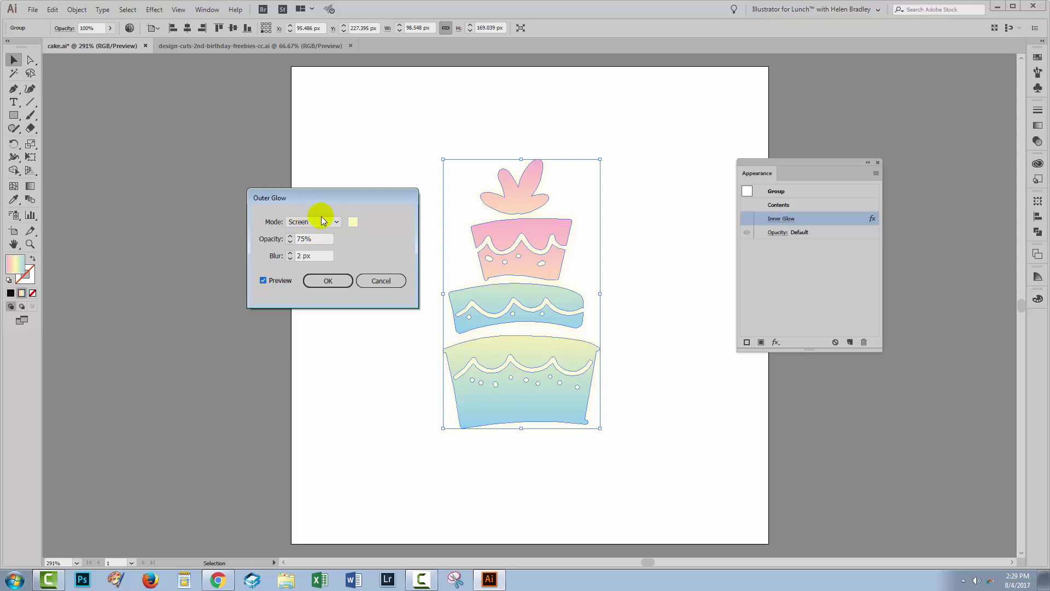
pyautogui.click(353, 222)
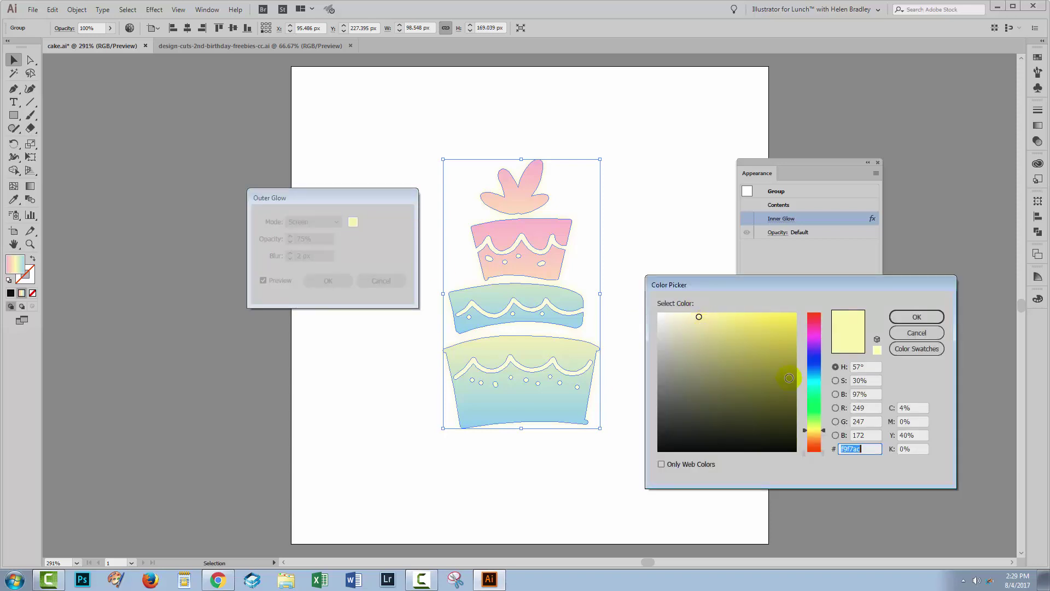
pyautogui.click(814, 381)
pyautogui.click(706, 315)
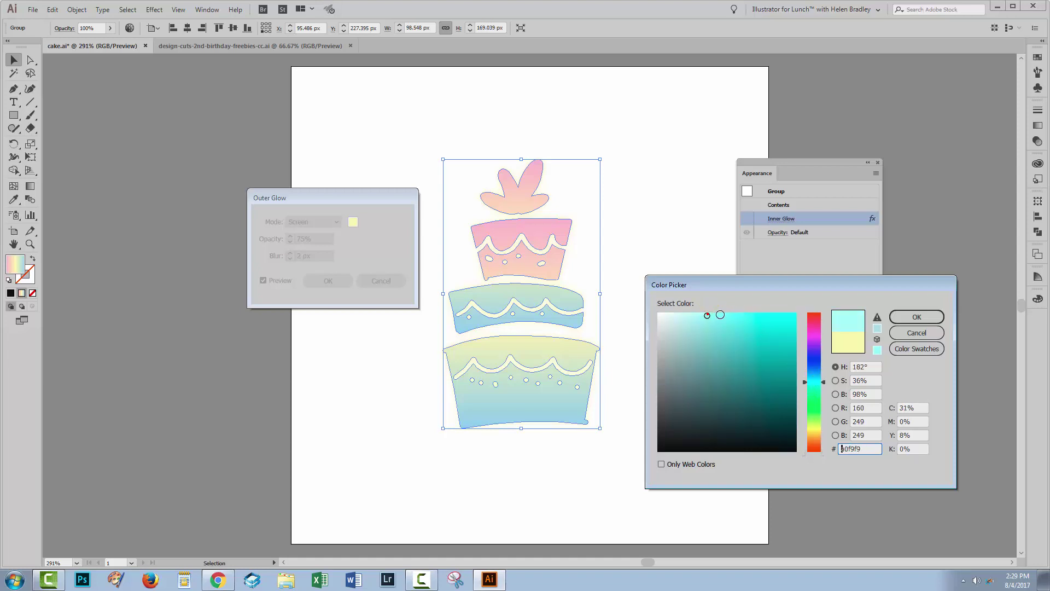
pyautogui.click(911, 316)
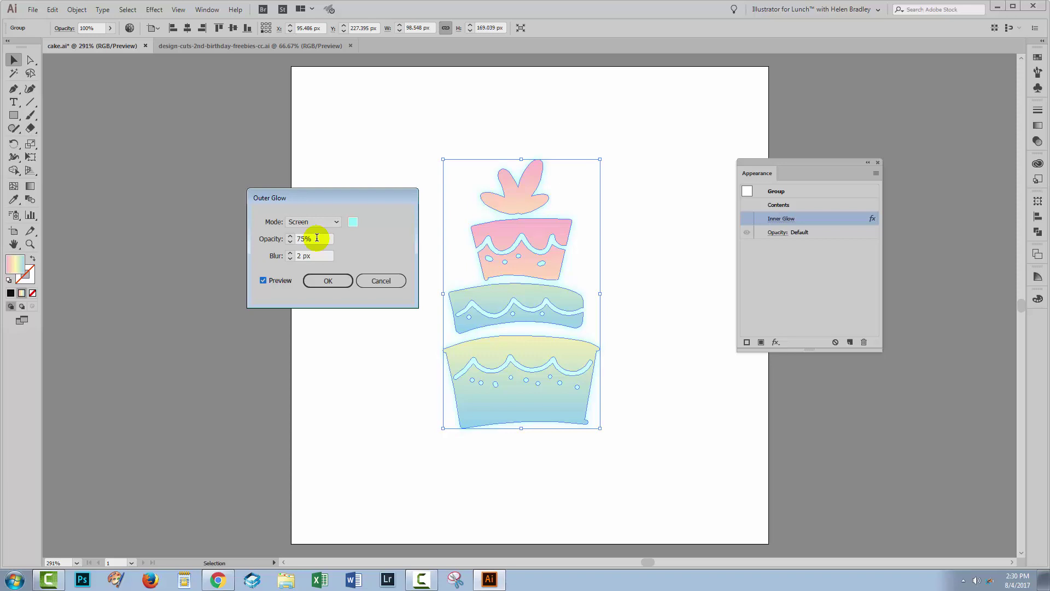
# Step: Set the outer glow blur to 2 px at 75% opacity and apply it
pyautogui.click(290, 254)
pyautogui.click(290, 254)
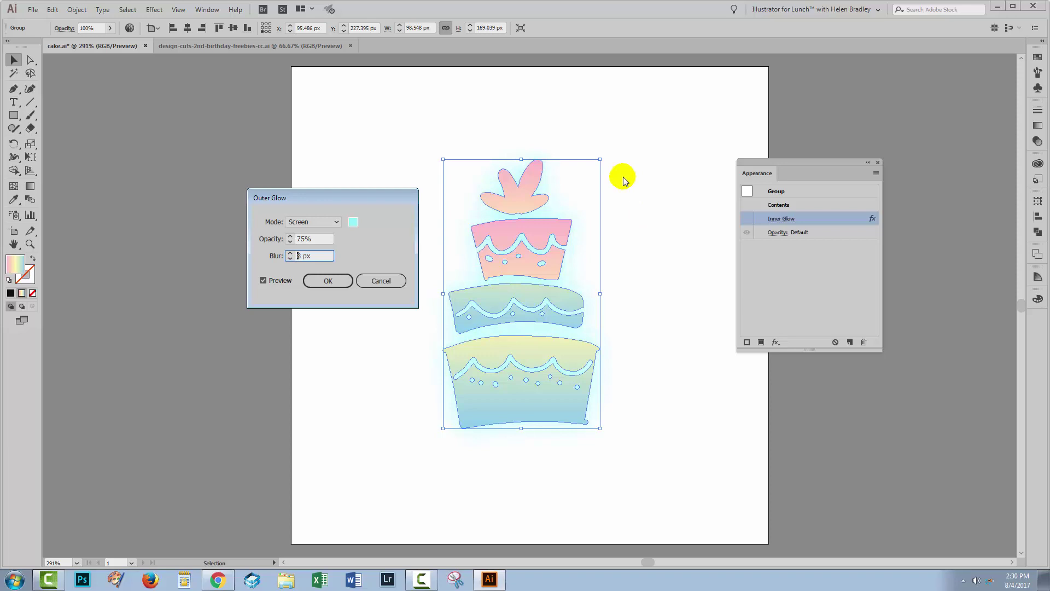
pyautogui.click(290, 259)
pyautogui.click(290, 258)
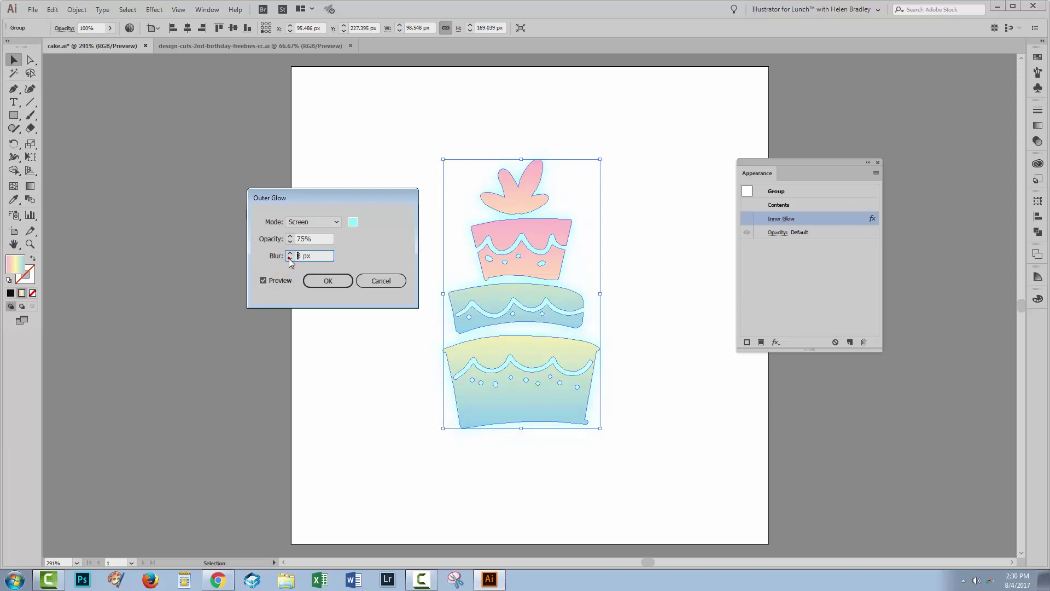
pyautogui.click(290, 258)
pyautogui.click(323, 281)
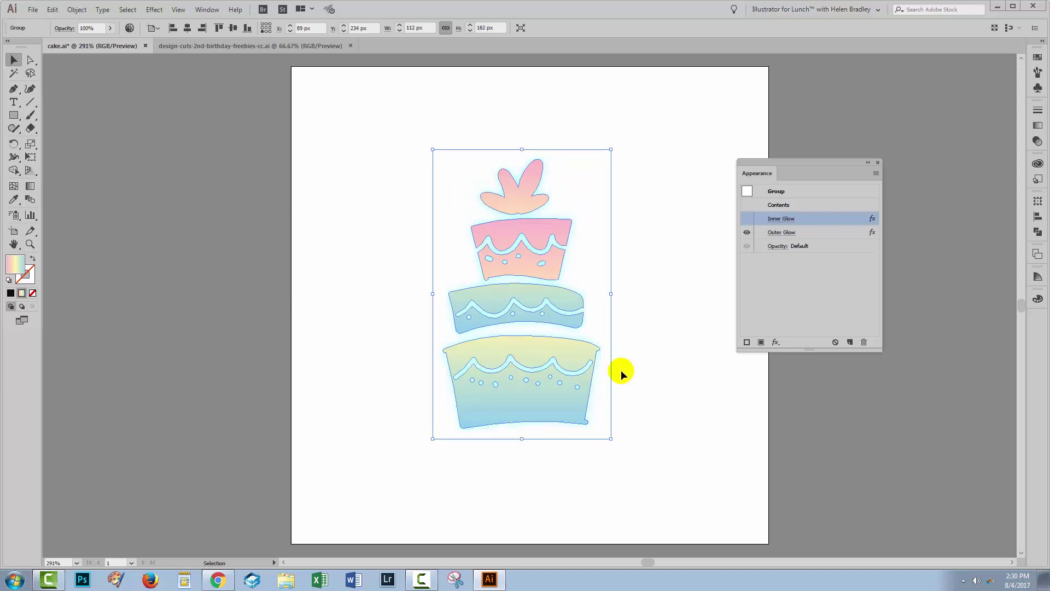
# Step: Turn the inner glow on, preview the deselected cake, then reselect and hide it again
pyautogui.click(747, 218)
pyautogui.click(674, 278)
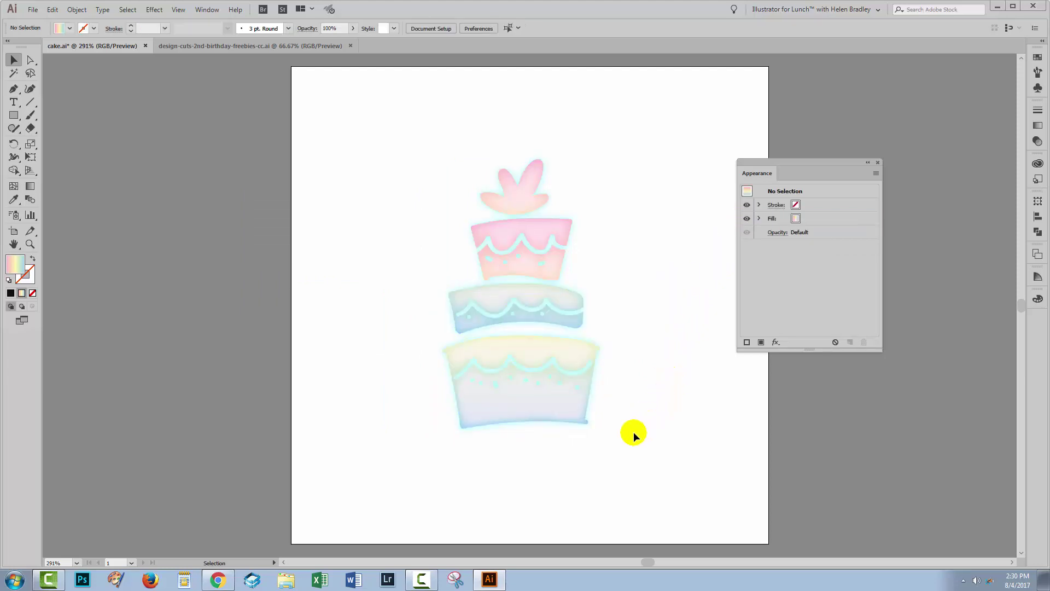
pyautogui.moveTo(629, 440); pyautogui.dragTo(433, 146)
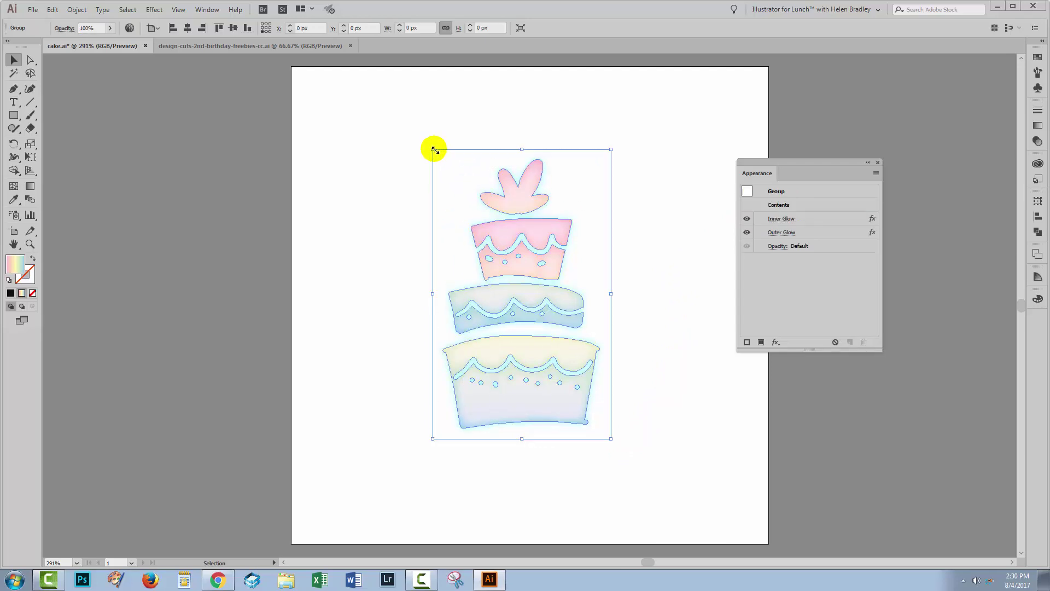
pyautogui.click(747, 219)
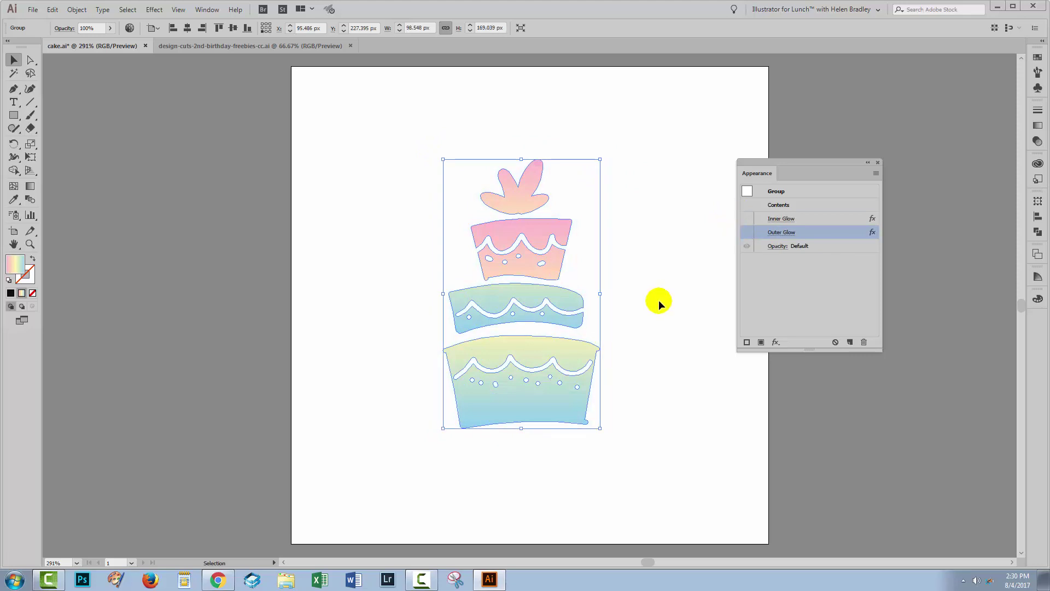
# Step: Add a Drop Shadow effect to the cake with preview on
pyautogui.click(144, 9)
pyautogui.moveTo(168, 133)
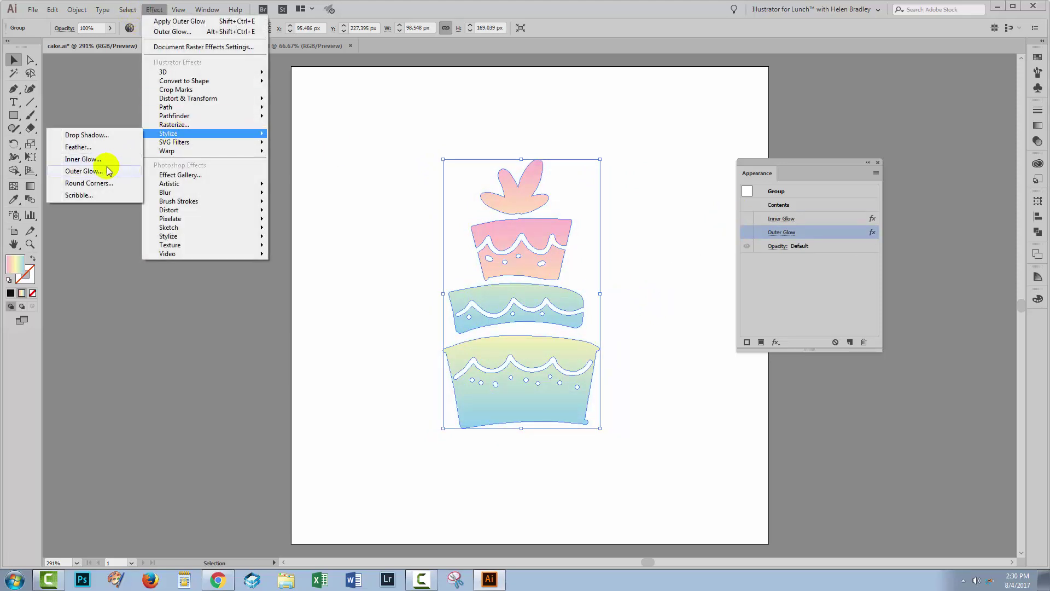
pyautogui.click(85, 135)
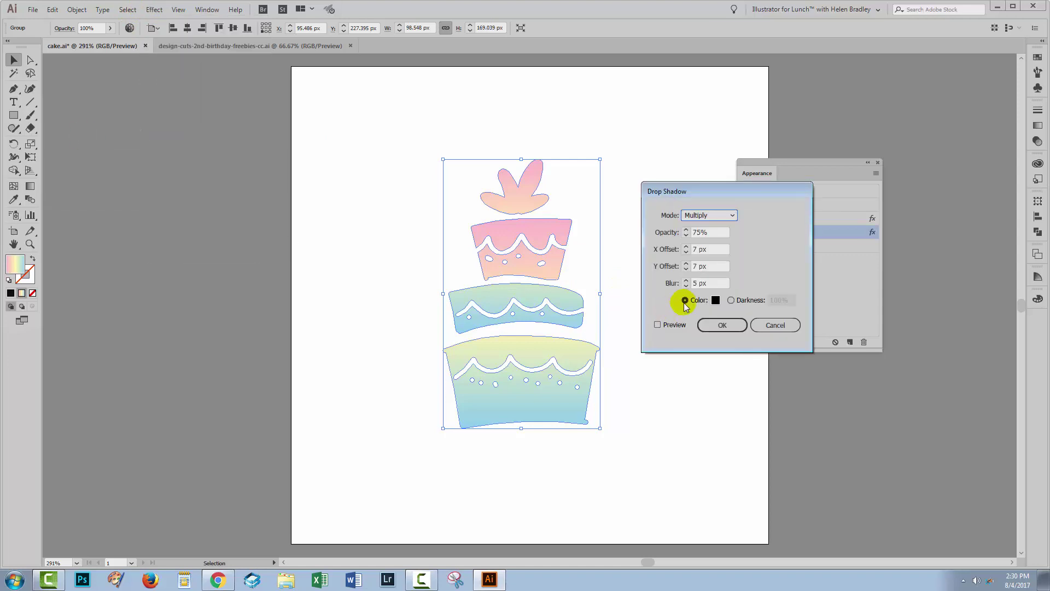
pyautogui.click(657, 324)
pyautogui.moveTo(727, 189); pyautogui.dragTo(291, 200)
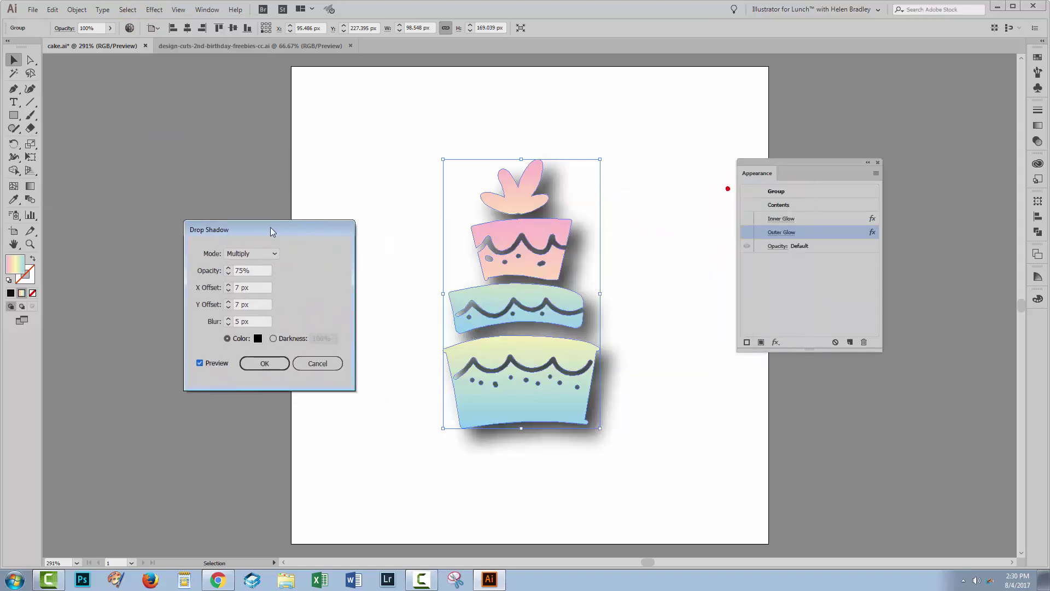
# Step: Make the drop shadow colour 50% grey, keeping the Multiply blending mode
pyautogui.click(264, 316)
pyautogui.click(659, 381)
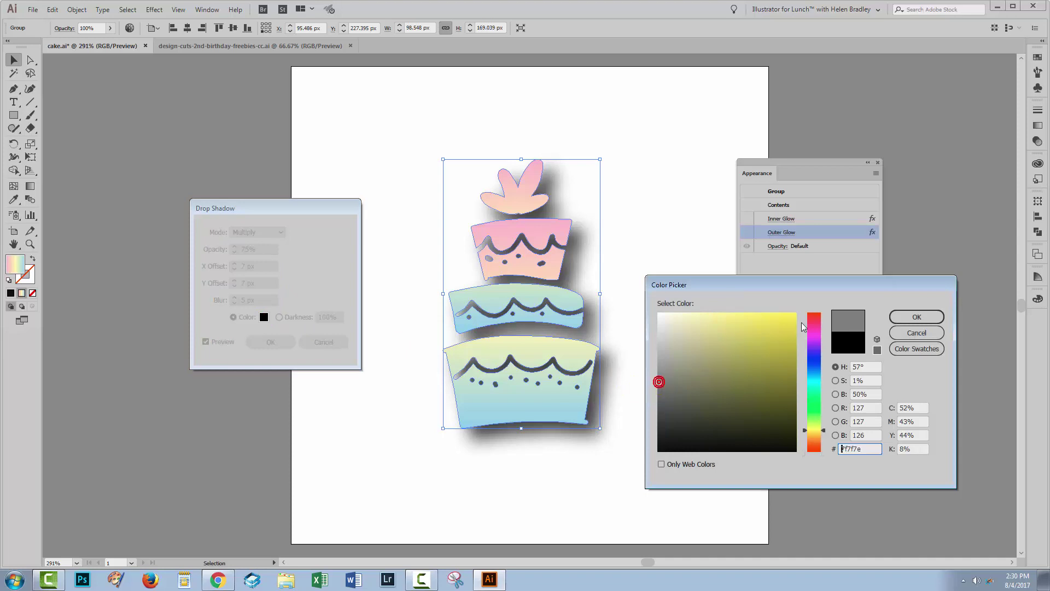
pyautogui.click(908, 318)
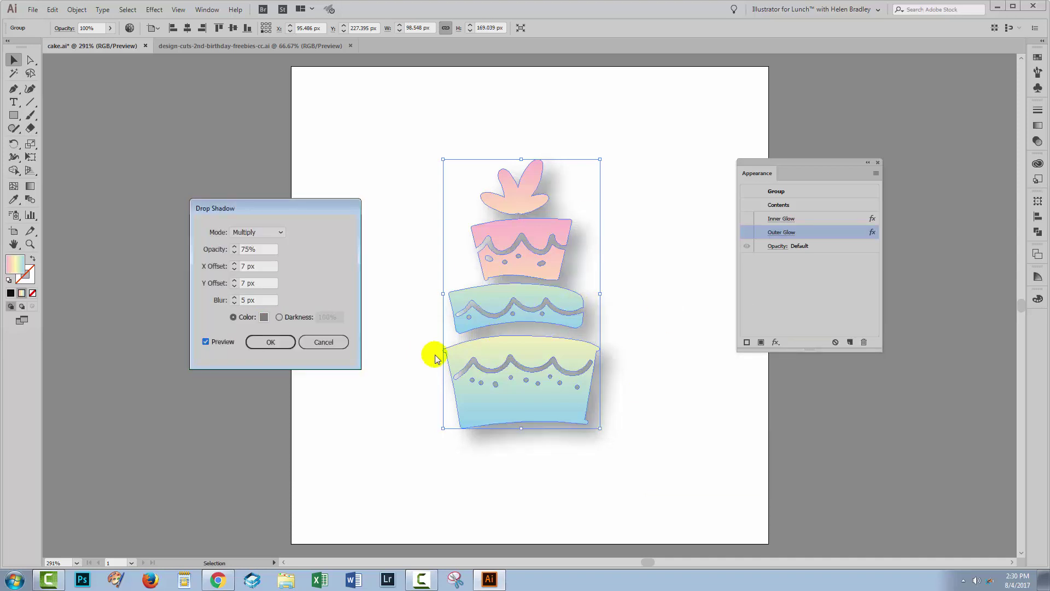
pyautogui.click(259, 232)
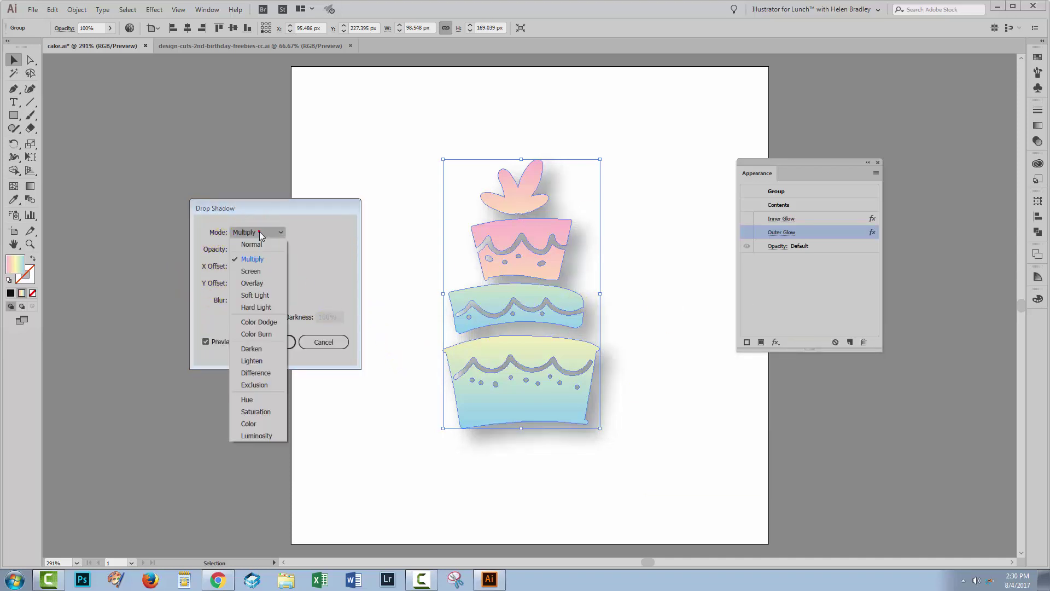
pyautogui.click(254, 260)
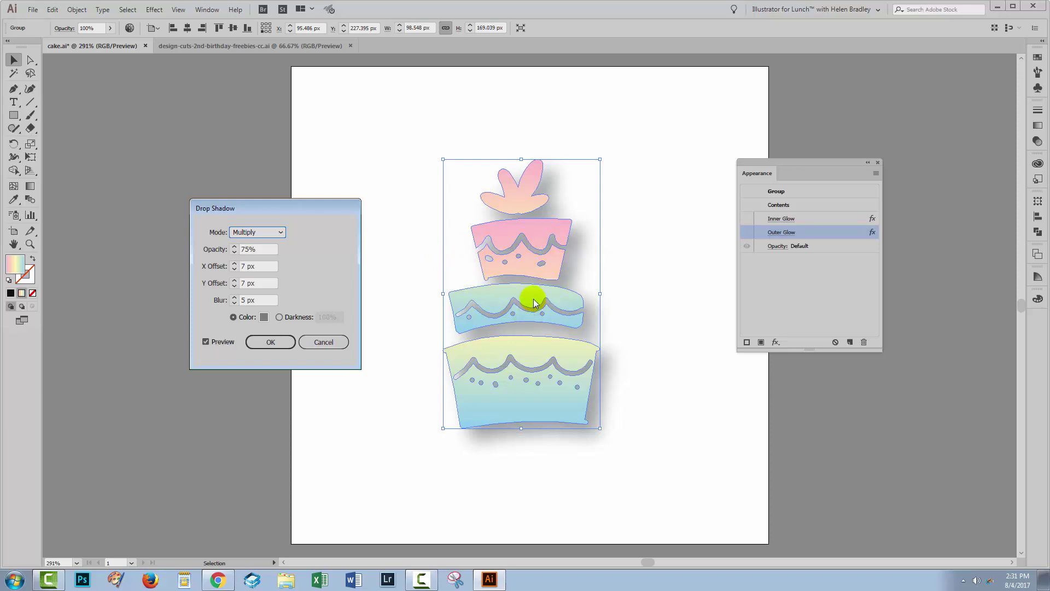
# Step: Set the drop shadow's X and Y offsets to -7 px
pyautogui.press('Tab')
pyautogui.press('Tab')
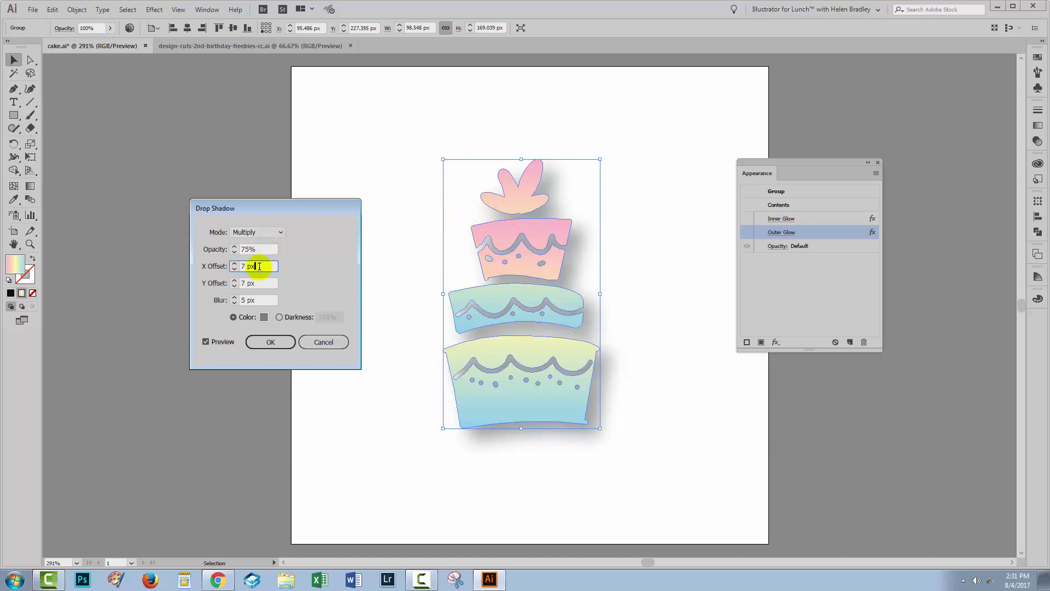
pyautogui.click(234, 269)
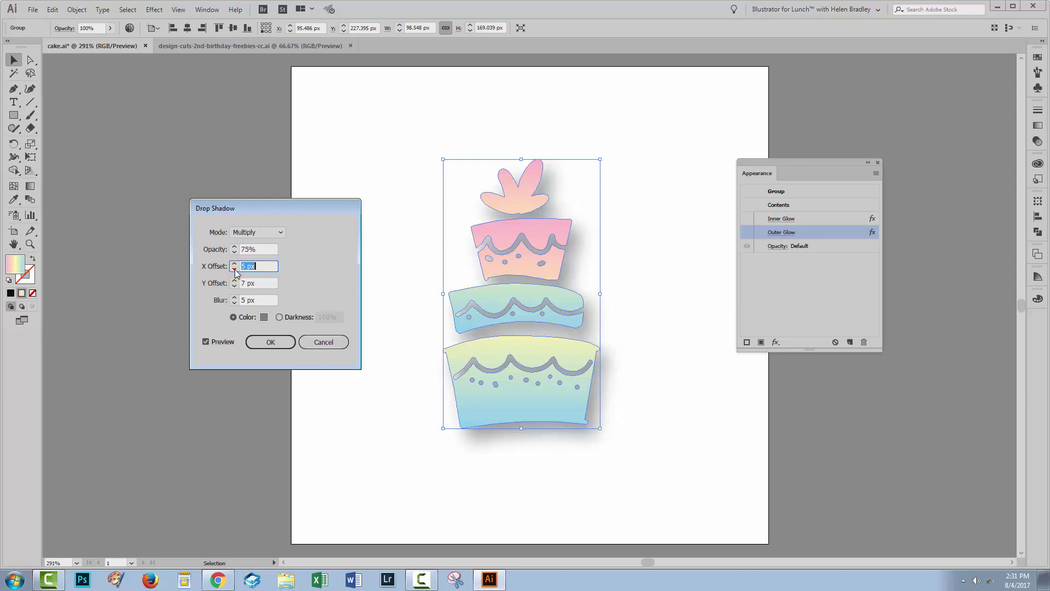
pyautogui.click(235, 269)
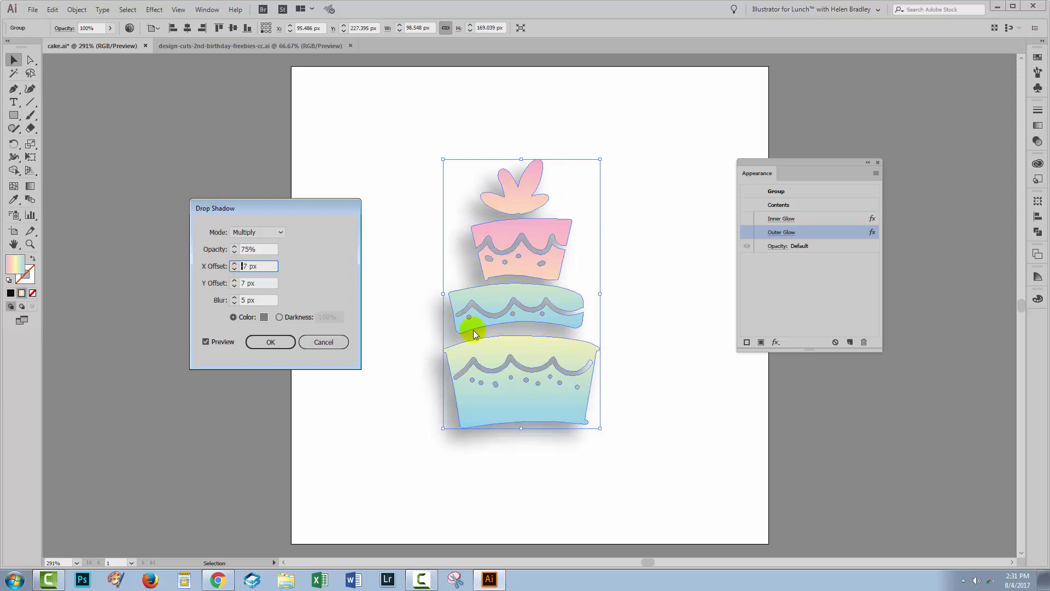
pyautogui.click(234, 285)
pyautogui.write('-7')
pyautogui.click(234, 286)
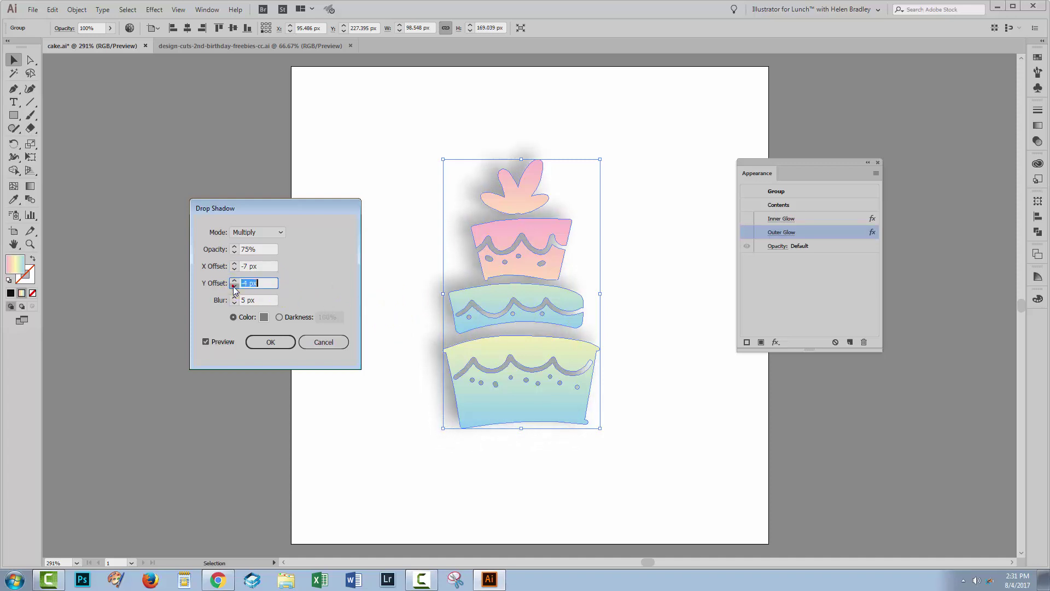
pyautogui.click(233, 286)
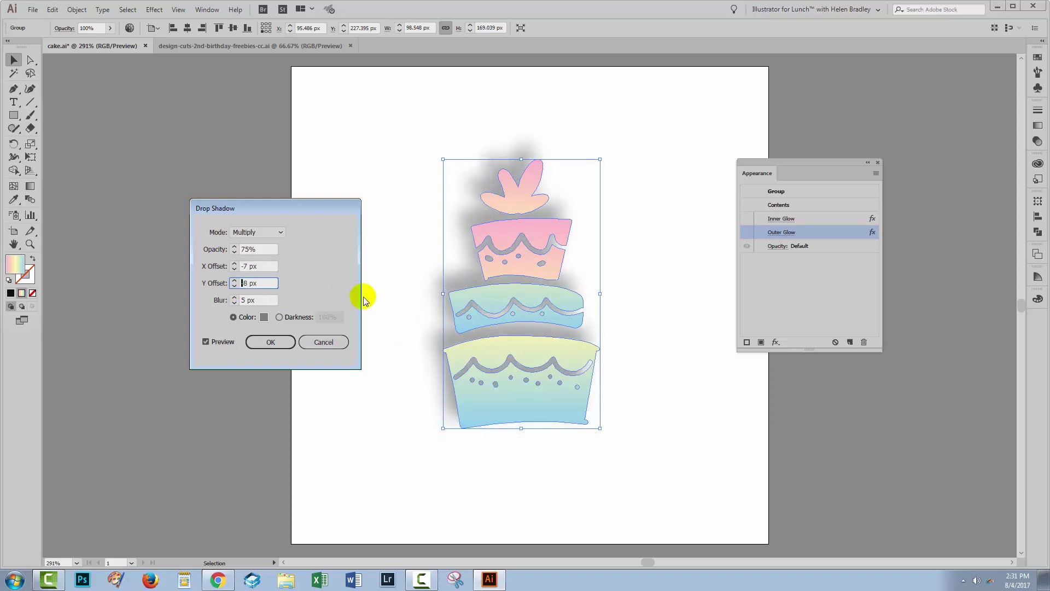
pyautogui.click(234, 280)
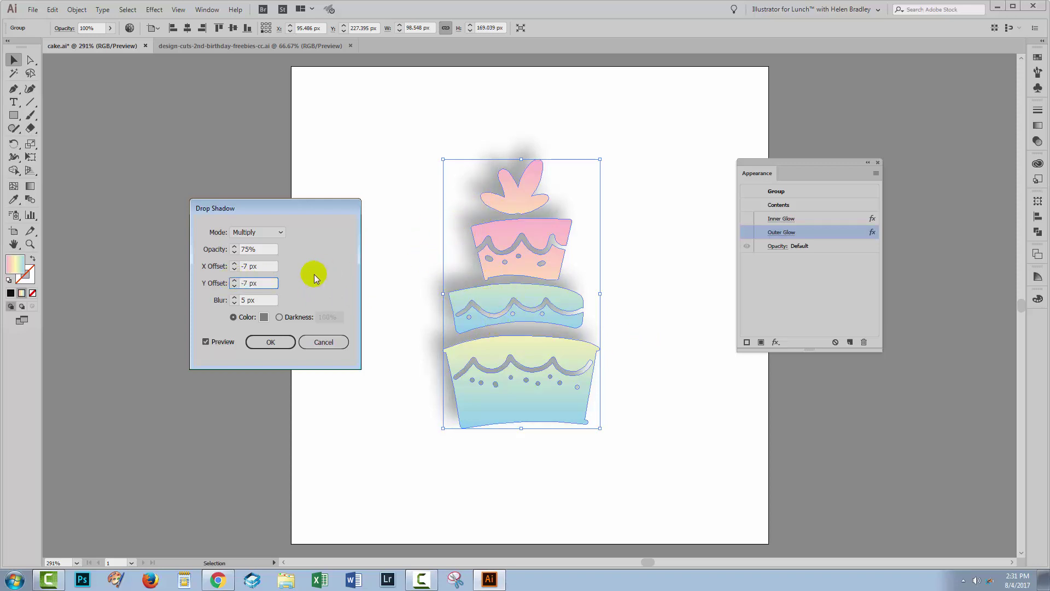
# Step: Set the shadow blur to 5 px, apply it, and show the Outer and Inner Glows again
pyautogui.click(238, 301)
pyautogui.click(232, 302)
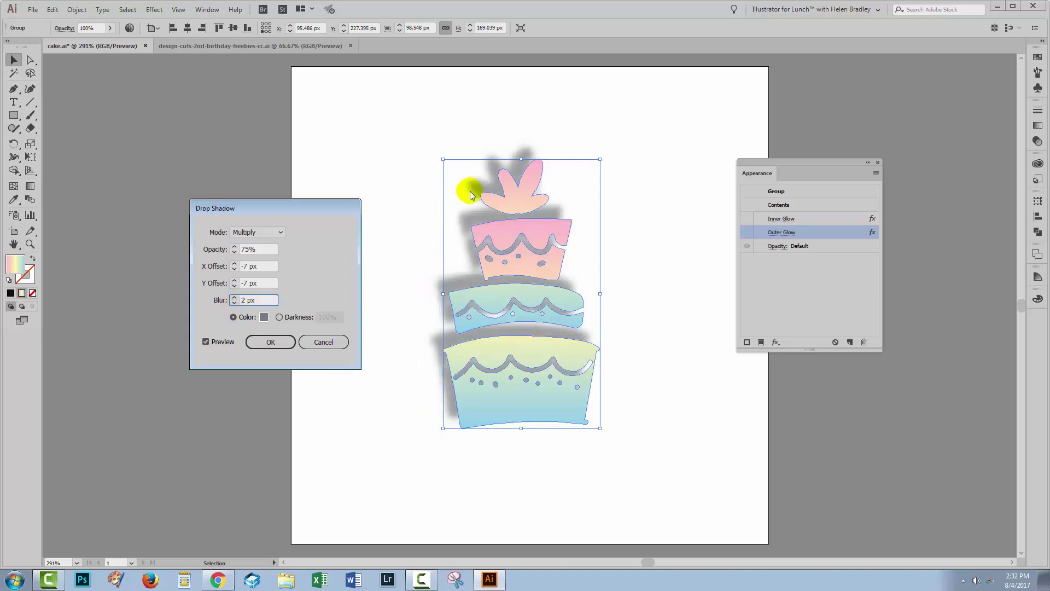
pyautogui.click(234, 301)
pyautogui.click(234, 296)
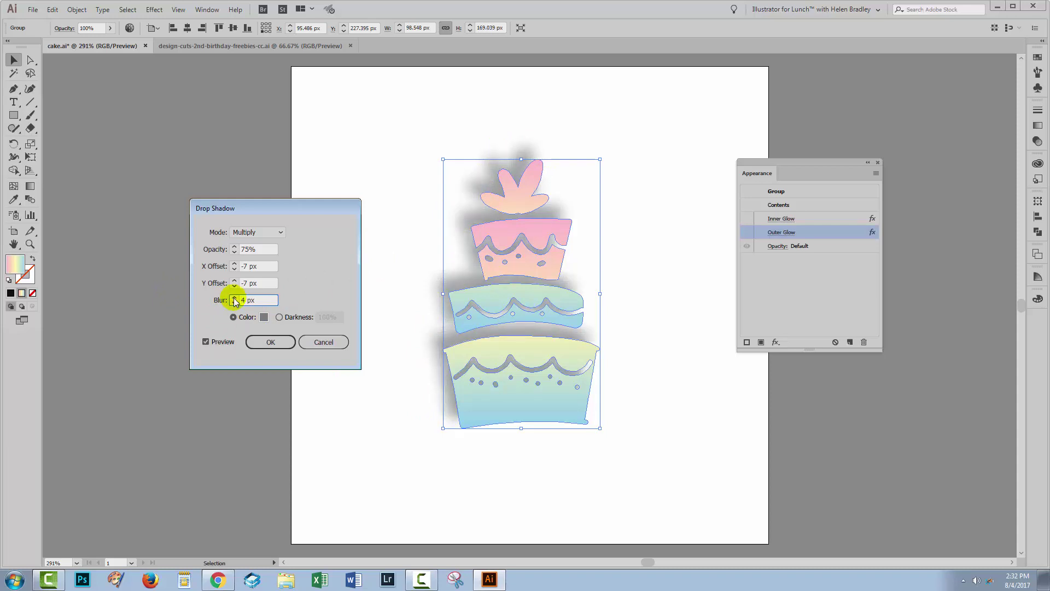
pyautogui.click(233, 296)
pyautogui.click(271, 340)
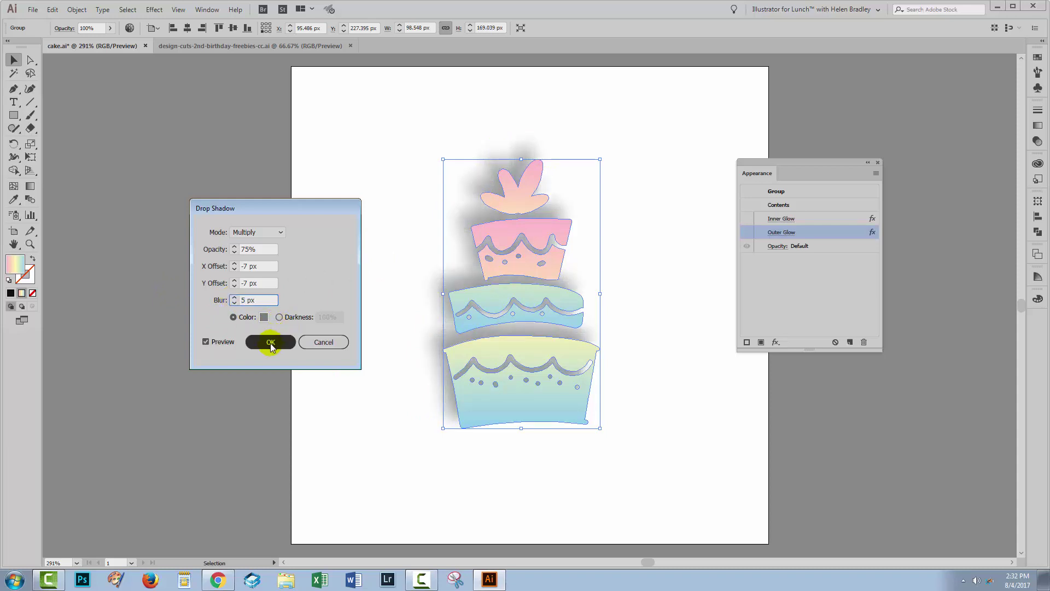
pyautogui.click(746, 232)
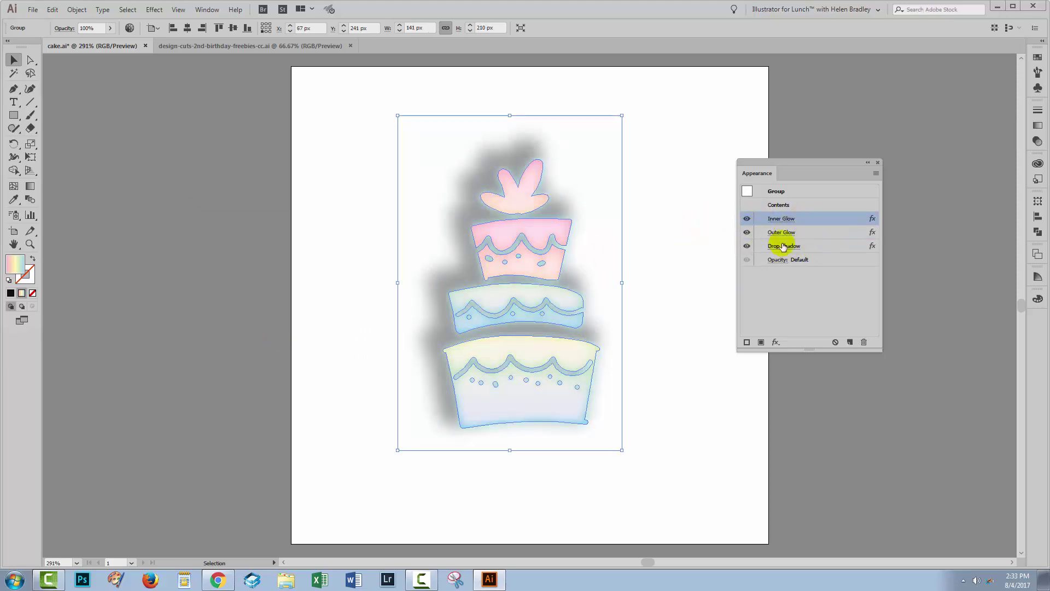
pyautogui.click(799, 246)
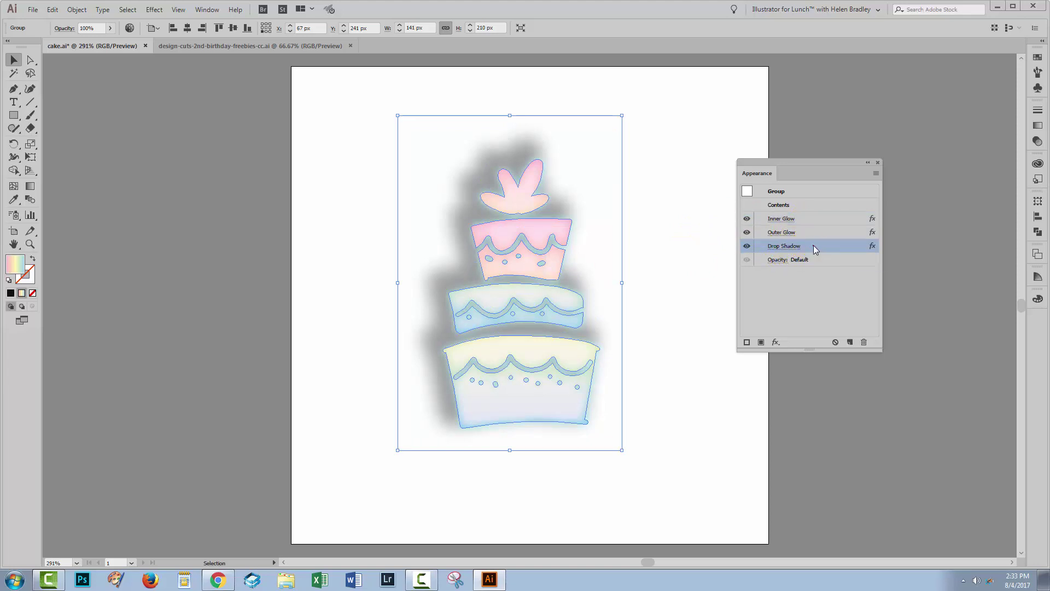
pyautogui.moveTo(802, 246); pyautogui.dragTo(816, 219)
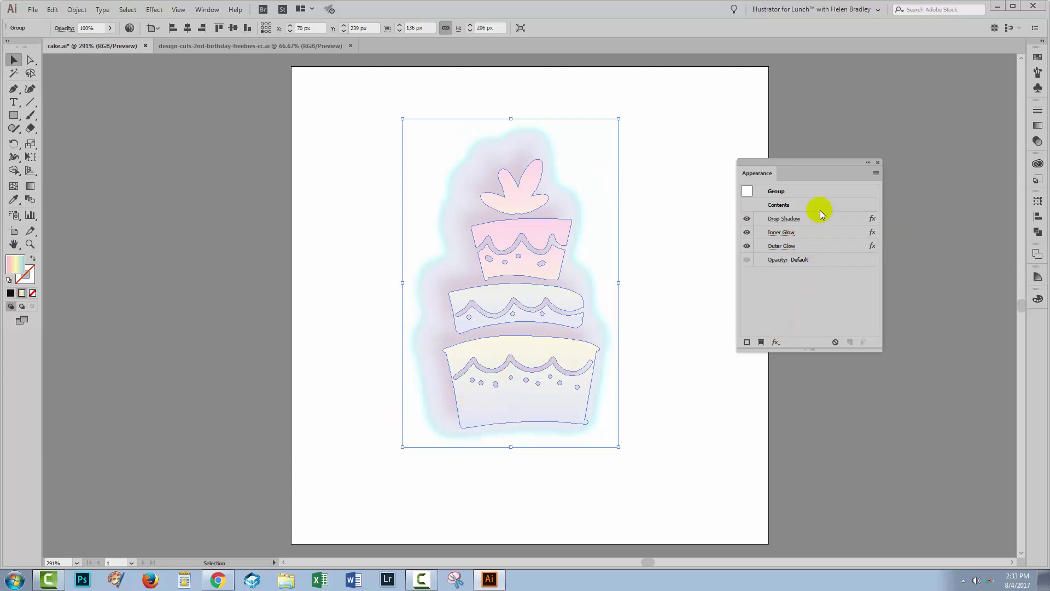
pyautogui.moveTo(819, 216); pyautogui.dragTo(827, 257)
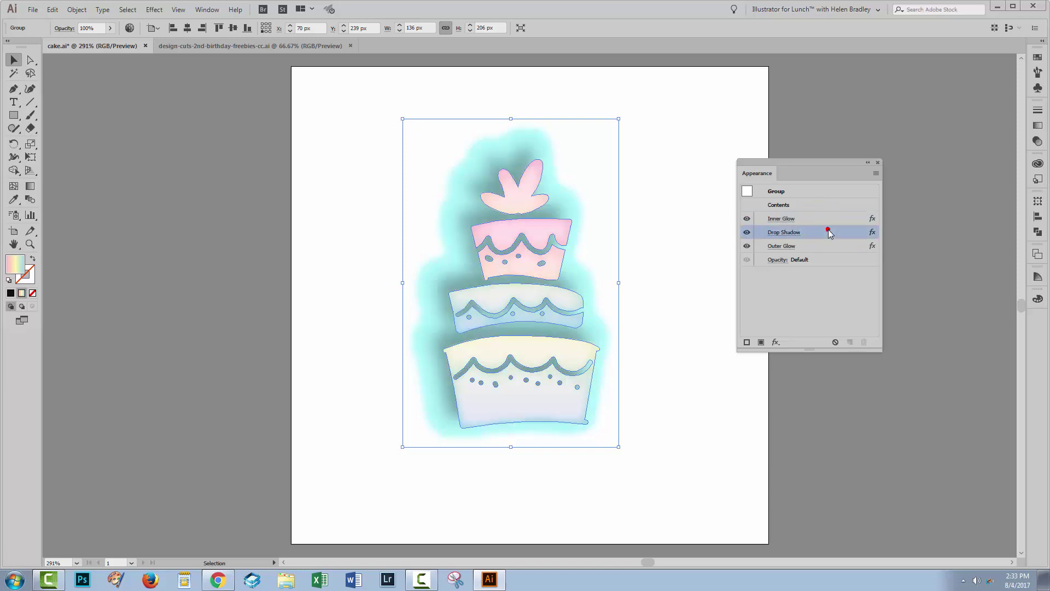
pyautogui.click(695, 359)
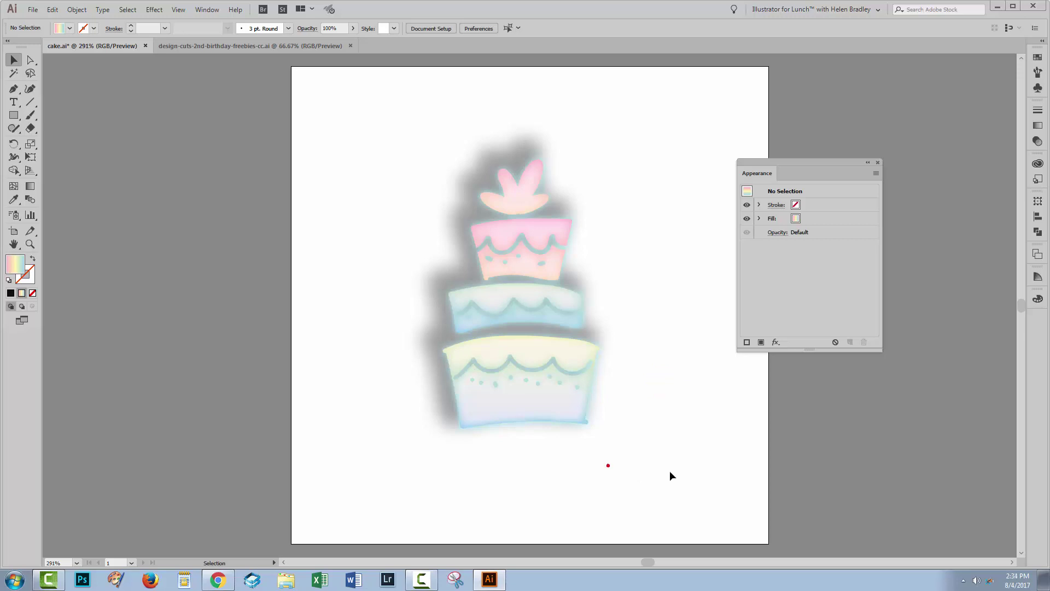
# Step: Reselect the cake group and delete its Inner Glow, Outer Glow and Drop Shadow effects
pyautogui.moveTo(666, 456); pyautogui.dragTo(483, 245)
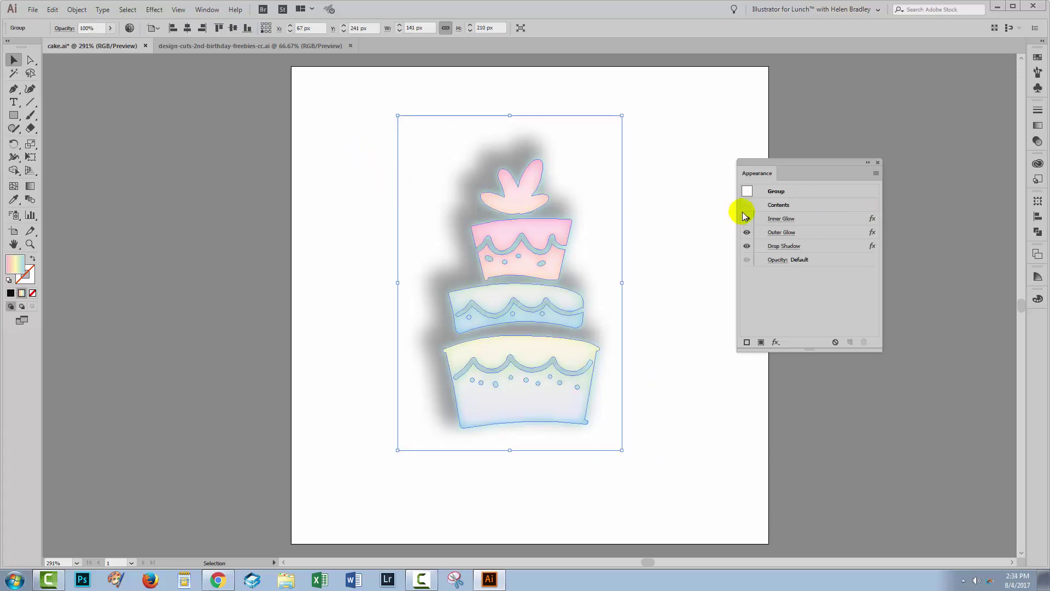
pyautogui.click(786, 218)
pyautogui.keyDown('shift'); pyautogui.click(809, 246); pyautogui.keyUp('shift')
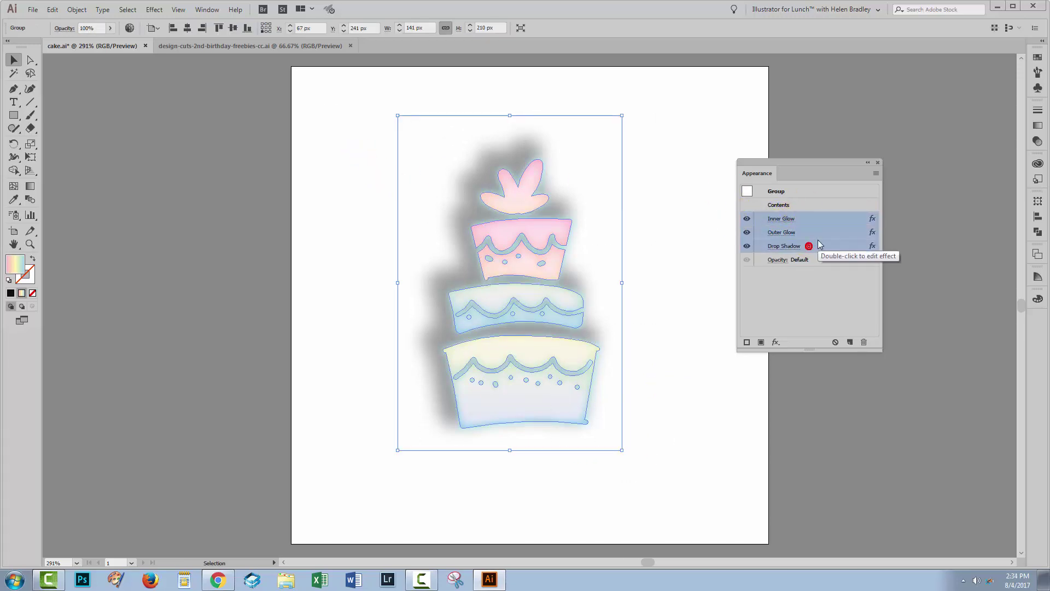
pyautogui.moveTo(828, 243); pyautogui.dragTo(864, 342)
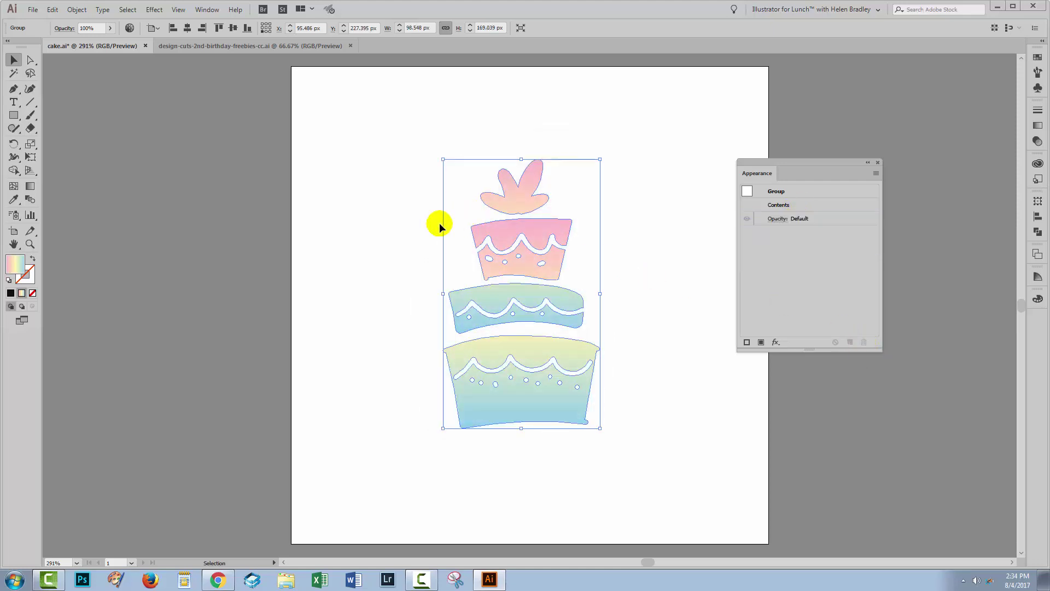
# Step: Apply Scribble with 1 px stroke width, 3% curviness, 2 px spacing and -2 px overlap
pyautogui.click(151, 10)
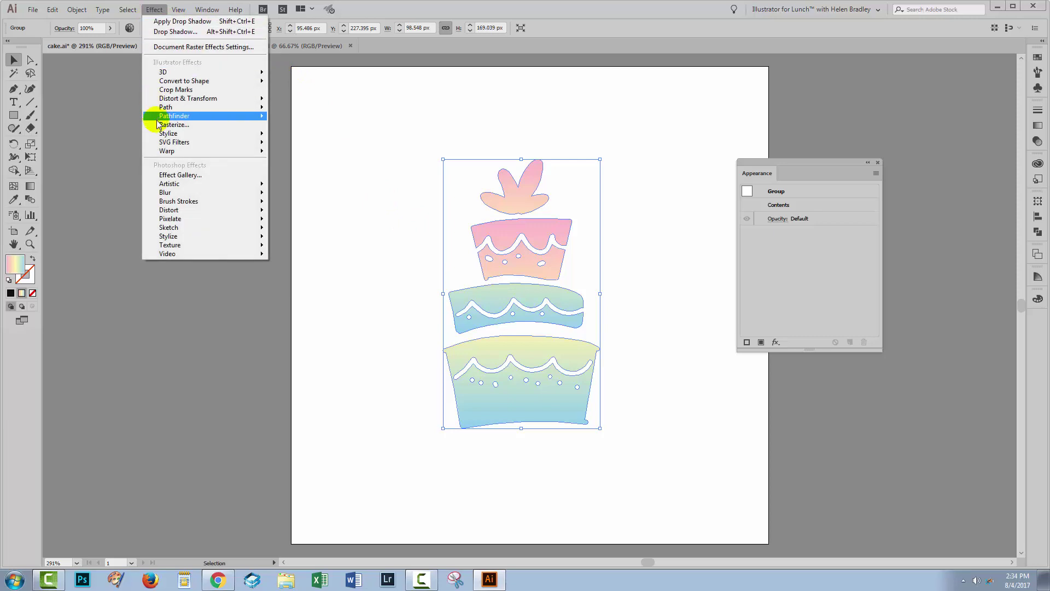
pyautogui.moveTo(169, 133)
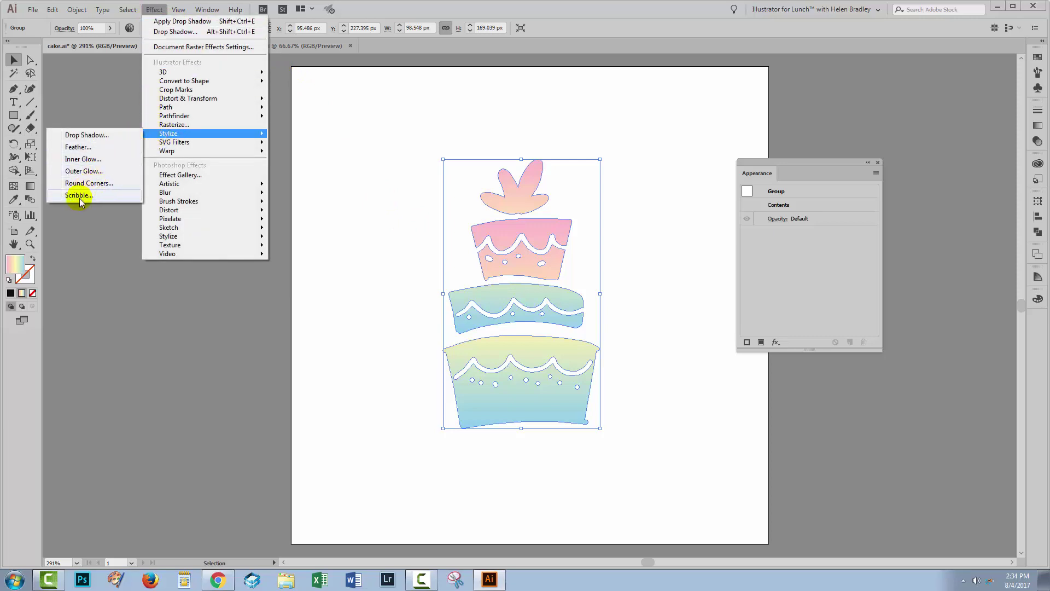
pyautogui.click(78, 197)
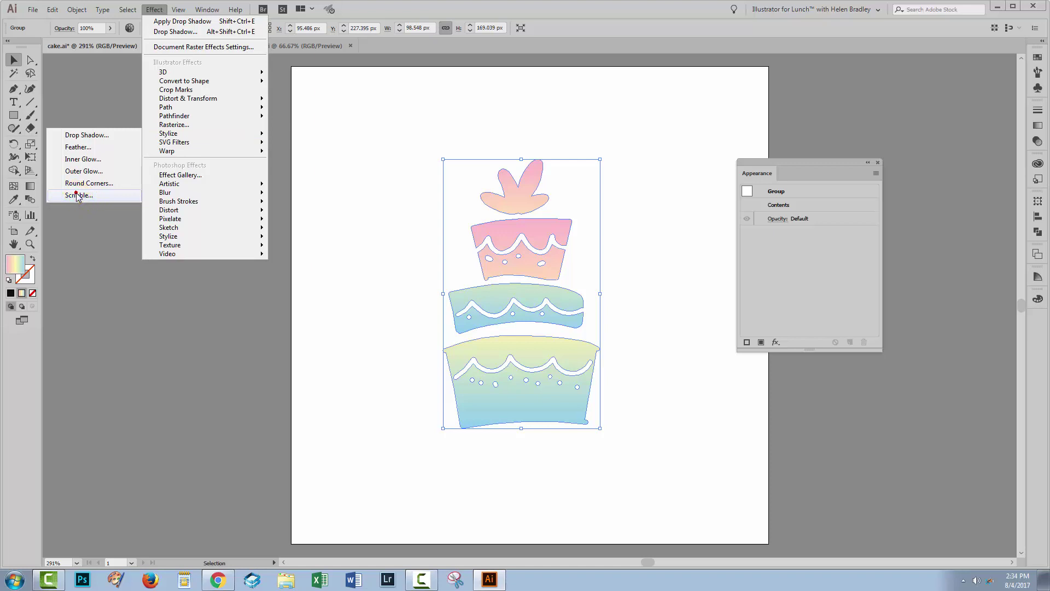
pyautogui.click(76, 197)
pyautogui.moveTo(211, 208)
pyautogui.mouseDown()
pyautogui.moveTo(251, 162)
pyautogui.moveTo(260, 119)
pyautogui.mouseUp()
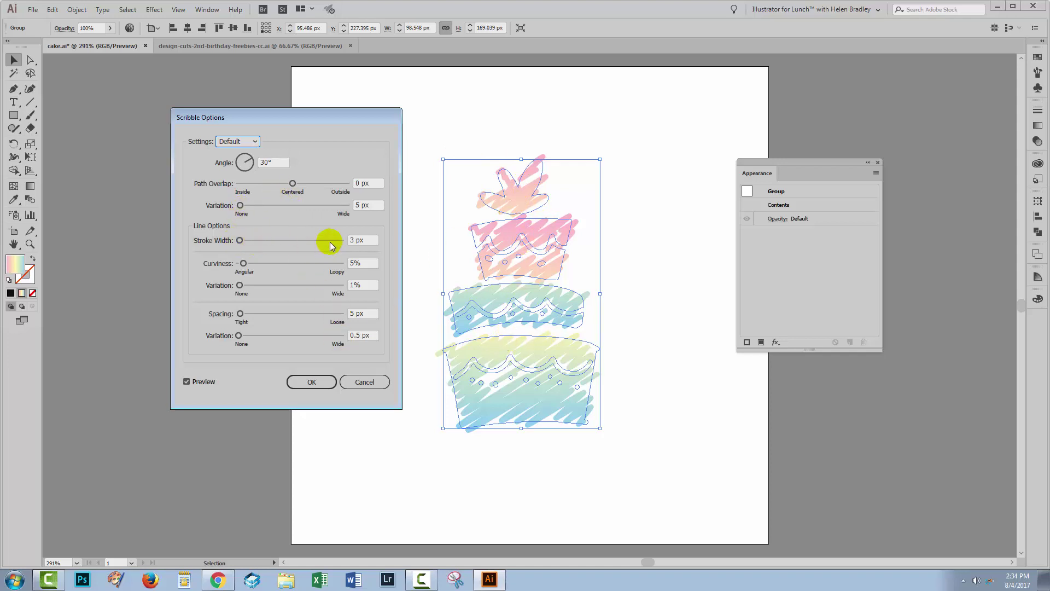
pyautogui.click(354, 239)
pyautogui.press('Down')
pyautogui.press('Down')
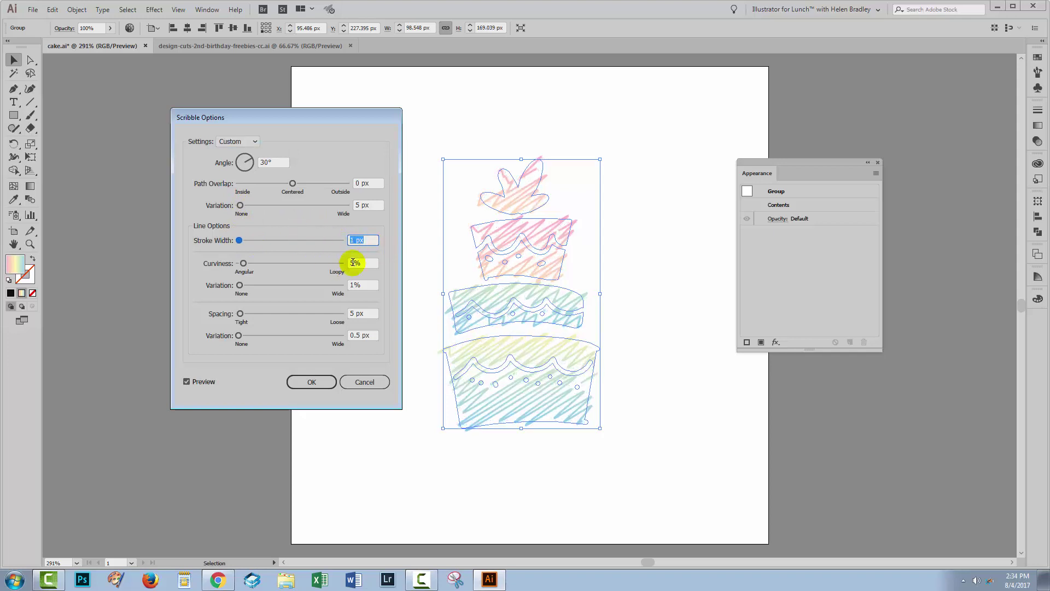
pyautogui.click(354, 263)
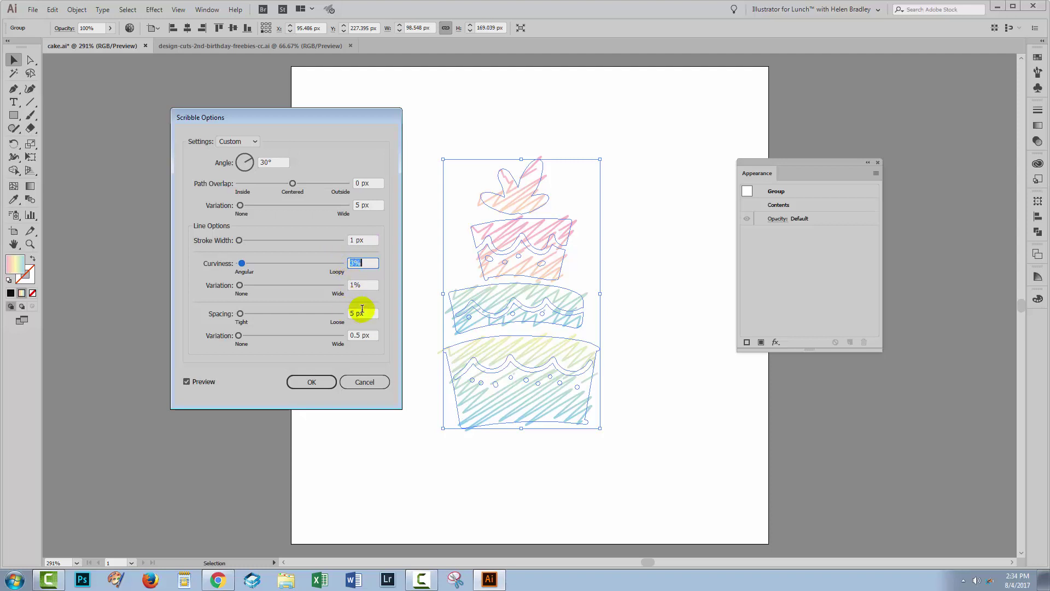
pyautogui.click(356, 314)
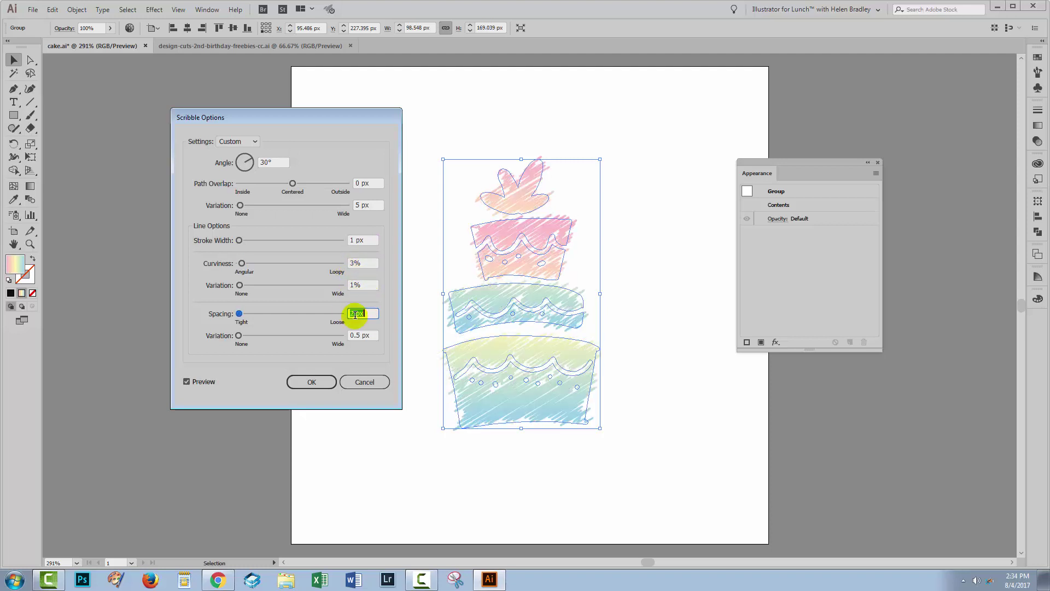
pyautogui.write('2')
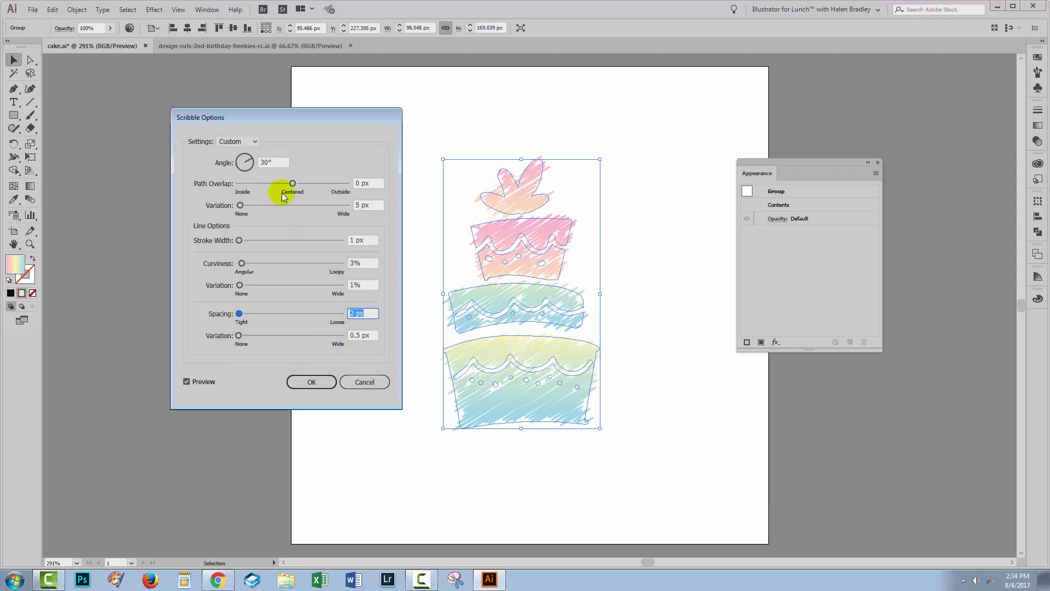
pyautogui.click(361, 183)
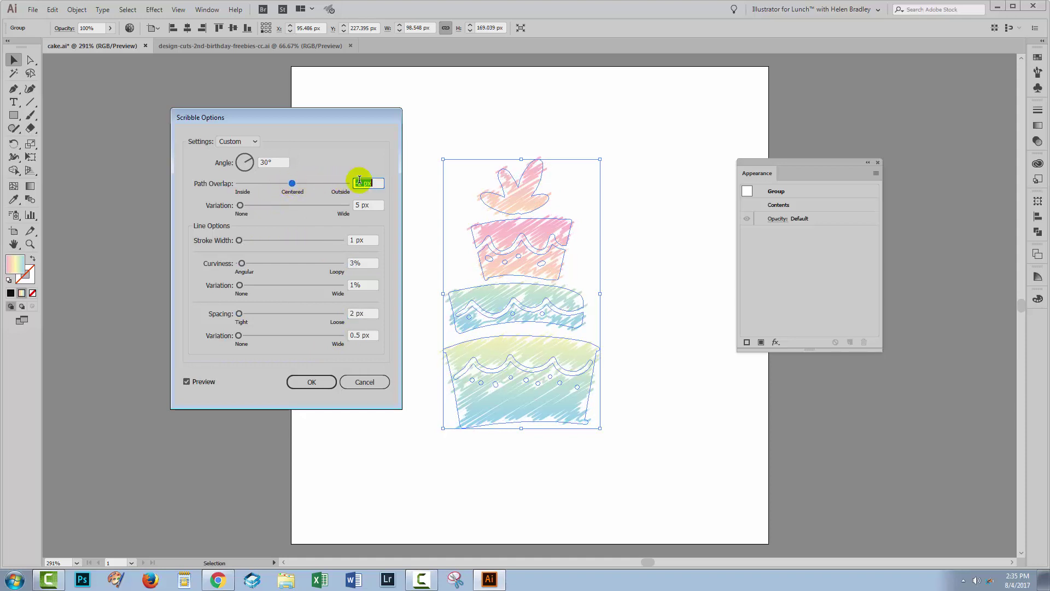
pyautogui.press('Down')
pyautogui.press('Down')
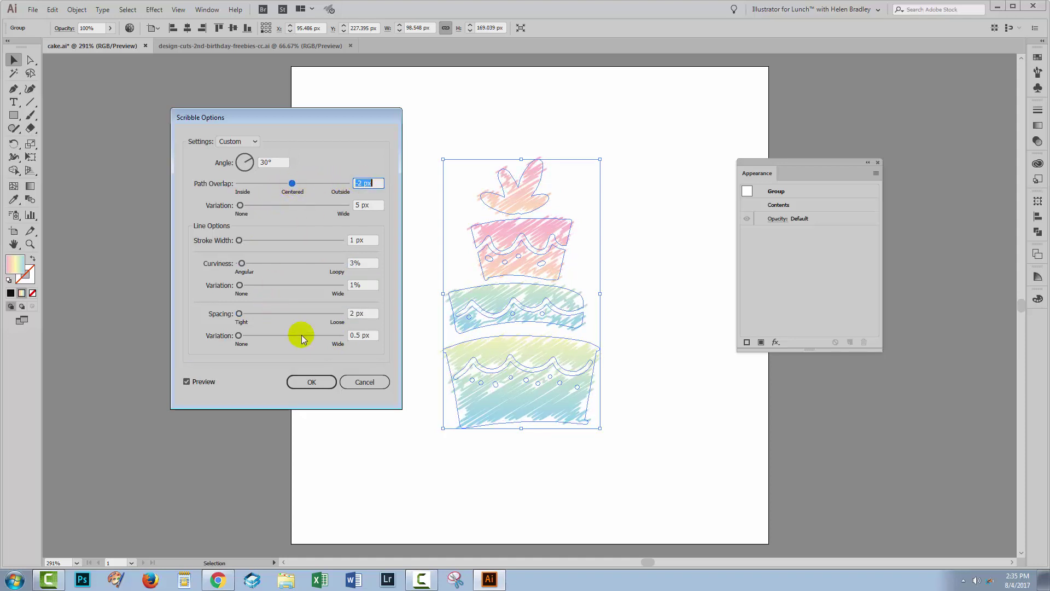
pyautogui.click(313, 382)
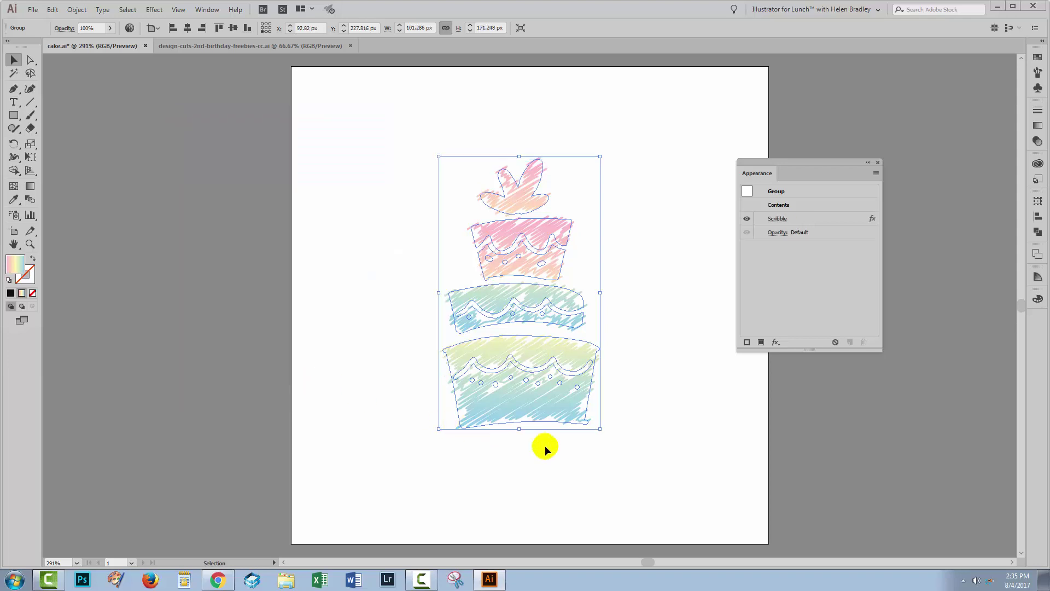
pyautogui.click(635, 410)
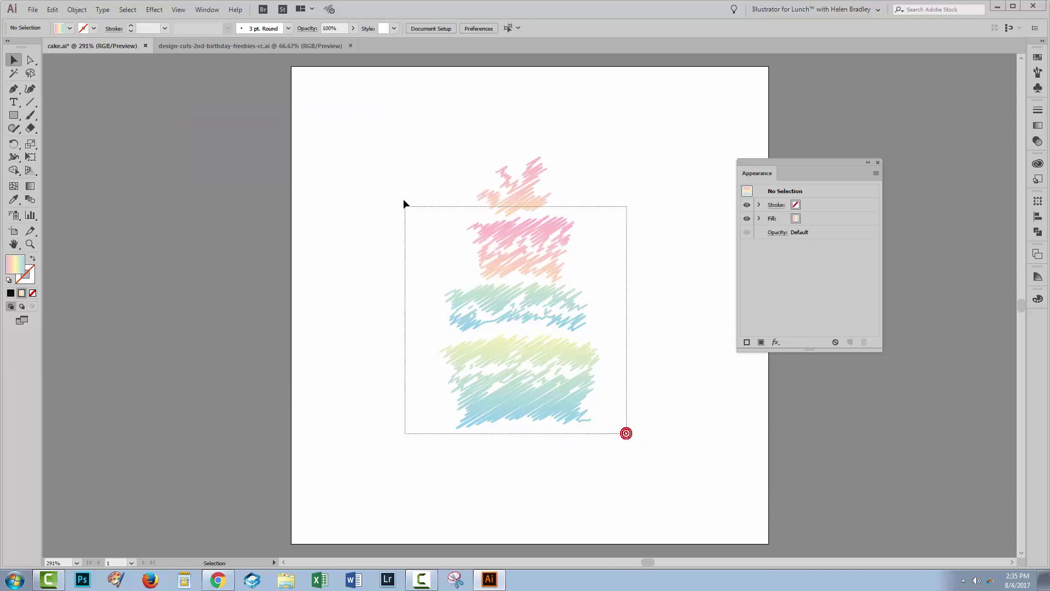
# Step: Select the whole scribbled cake and set its stroke colour to black
pyautogui.moveTo(627, 436); pyautogui.dragTo(402, 185)
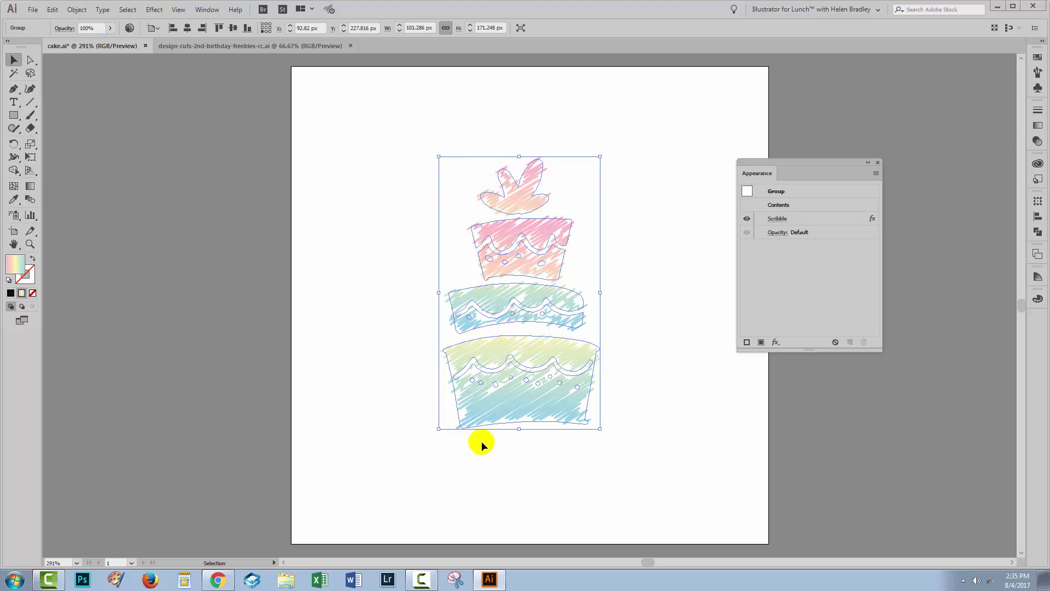
pyautogui.click(26, 274)
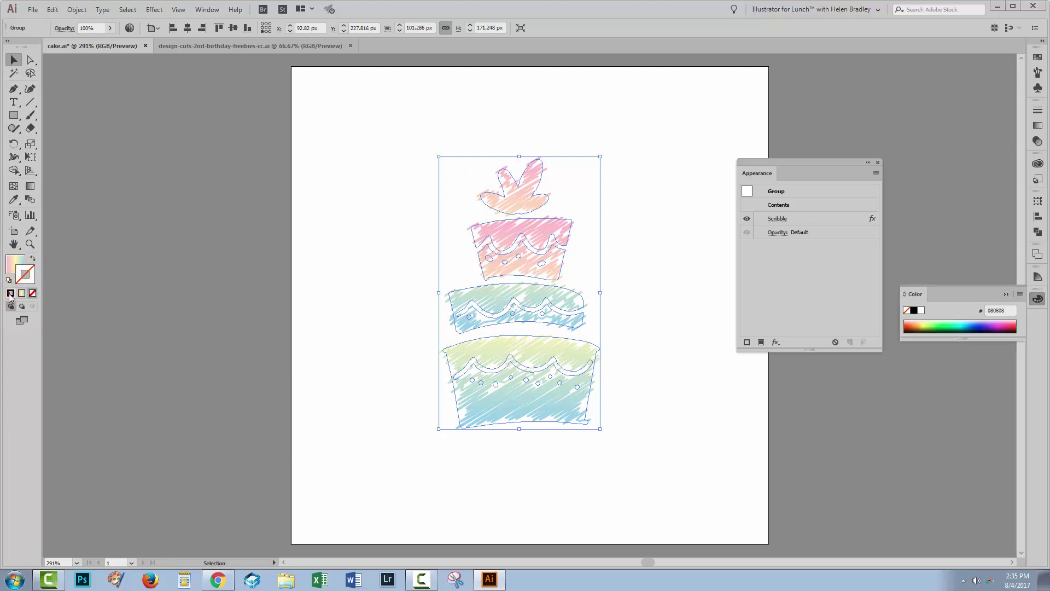
pyautogui.click(10, 292)
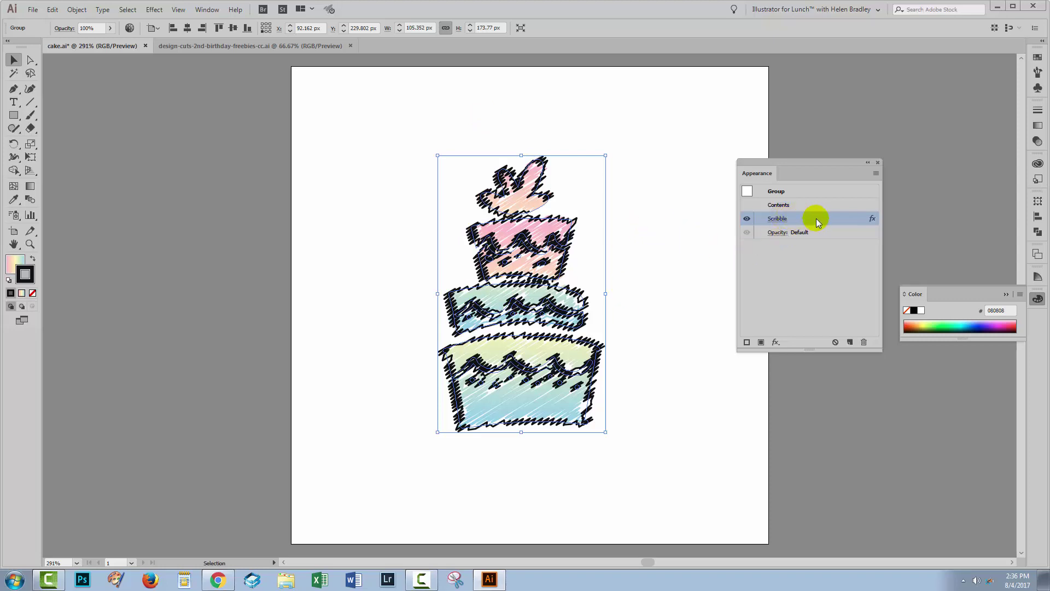
# Step: Delete the Scribble effect, set the stroke weight to 0.5 px, and reselect the cake
pyautogui.moveTo(817, 219); pyautogui.dragTo(863, 344)
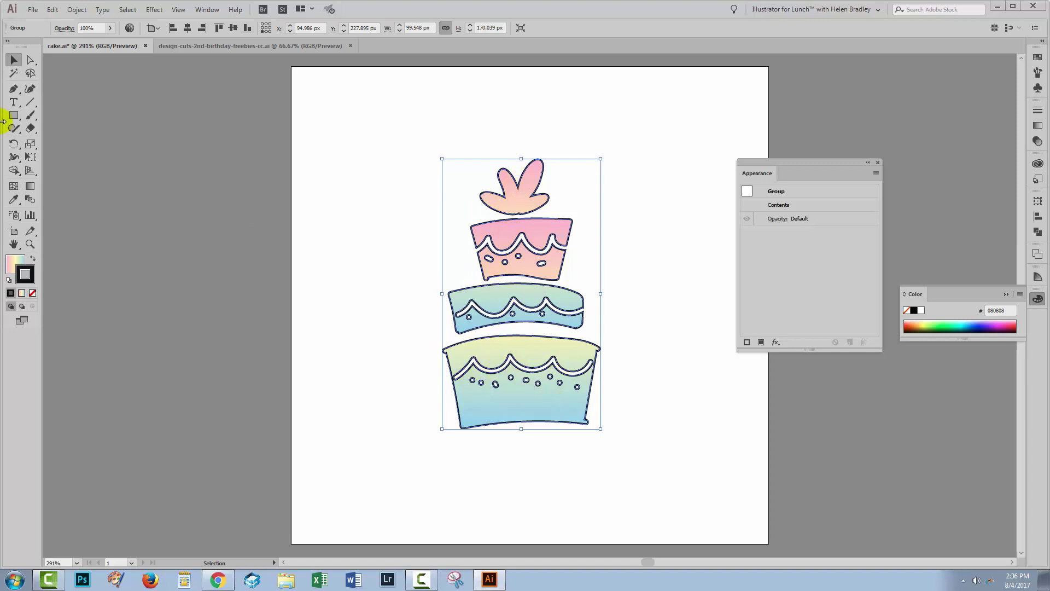
pyautogui.click(206, 10)
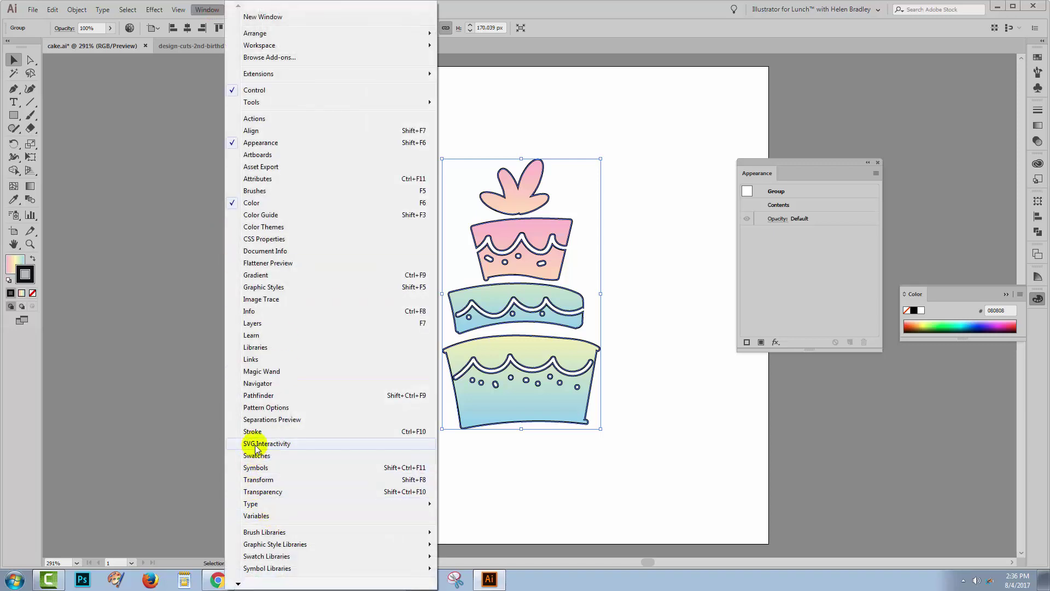
pyautogui.click(254, 431)
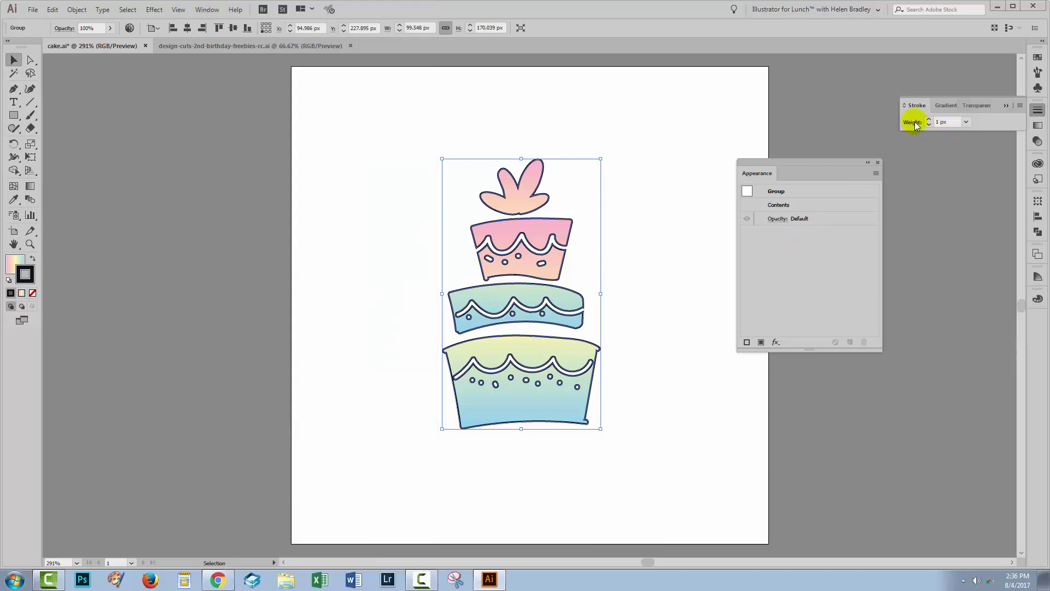
pyautogui.click(927, 125)
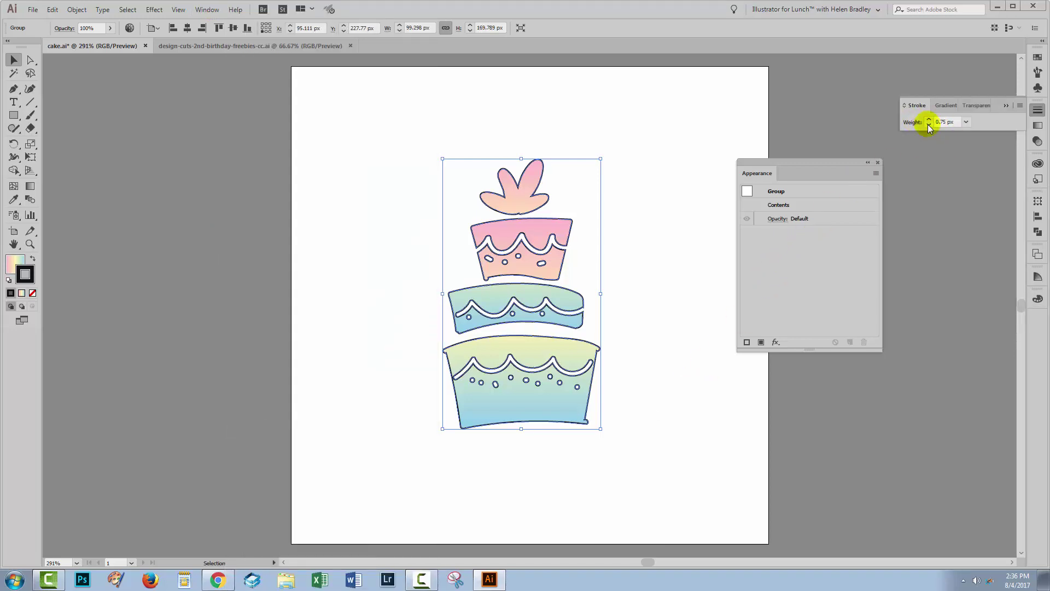
pyautogui.click(929, 126)
pyautogui.click(642, 226)
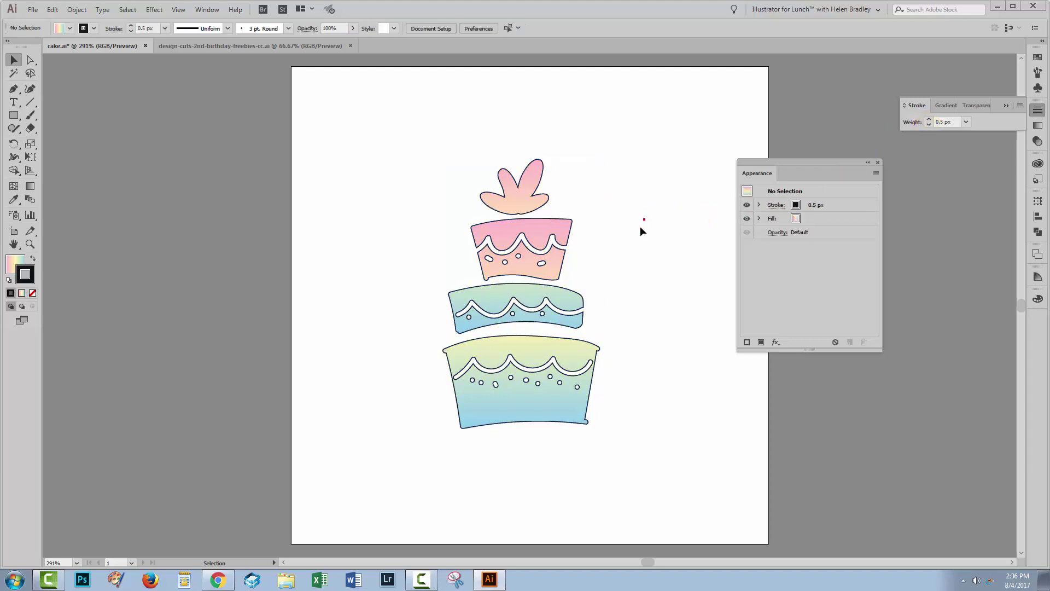
pyautogui.moveTo(368, 113); pyautogui.dragTo(636, 447)
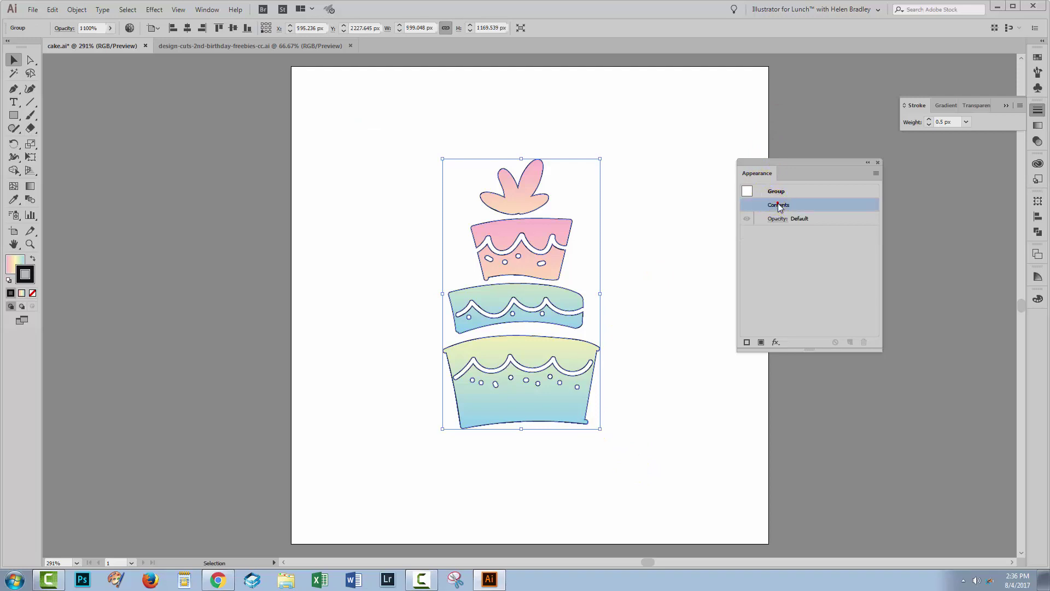
# Step: Open the cake group's Contents in Appearance and target its gradient Fill row
pyautogui.doubleClick(779, 207)
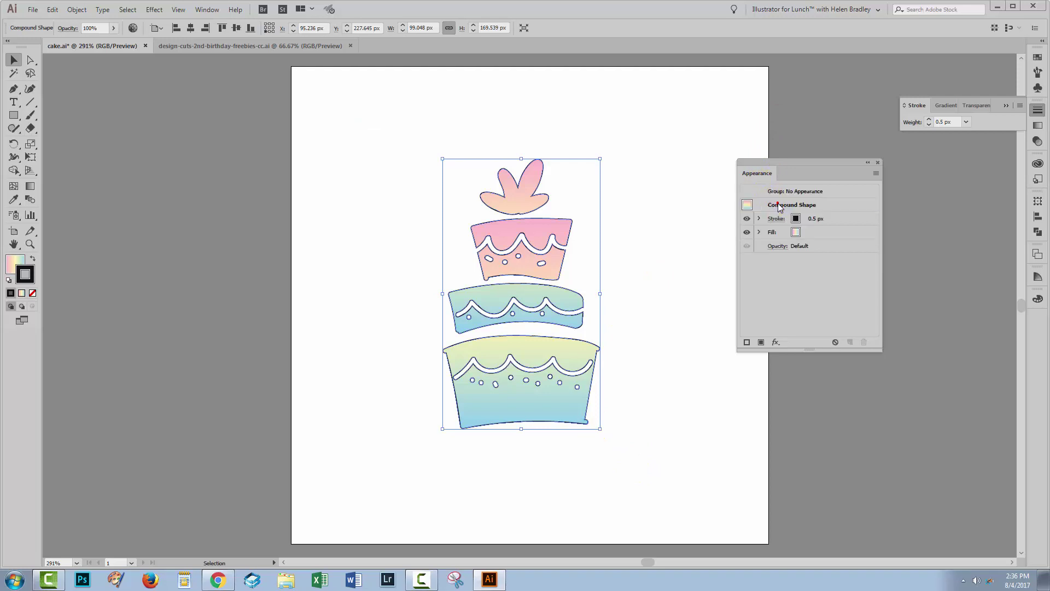
pyautogui.click(771, 233)
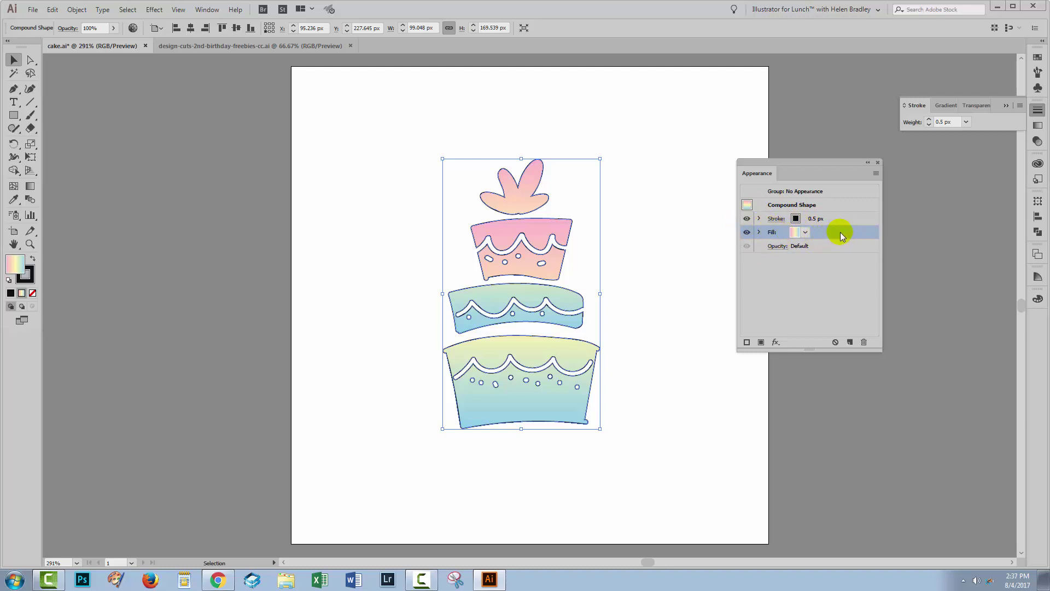
# Step: Apply Scribble with the existing custom settings to the targeted gradient fill only
pyautogui.click(153, 10)
pyautogui.moveTo(168, 132)
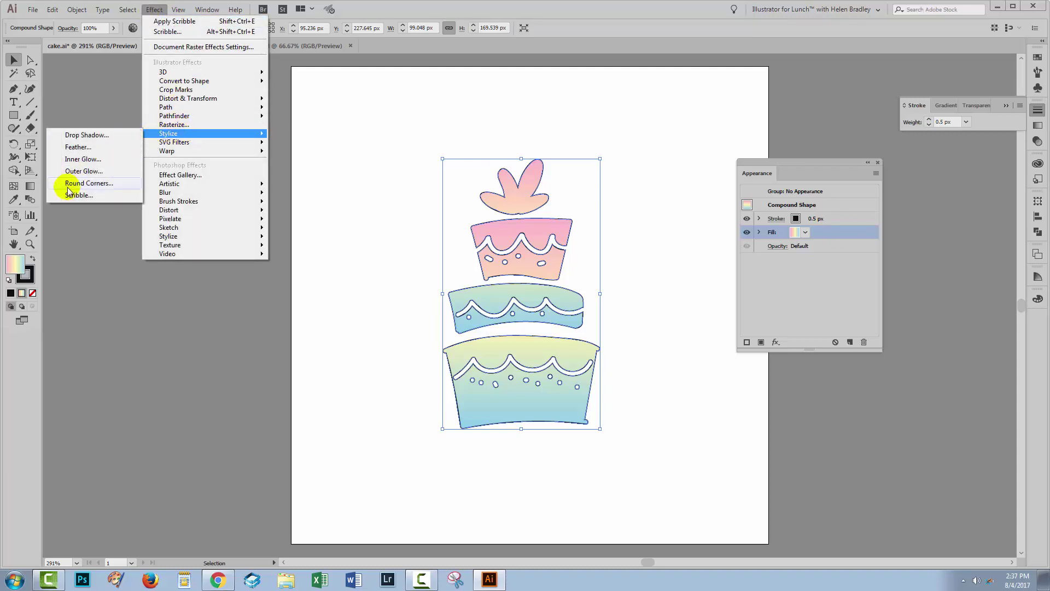
pyautogui.click(75, 196)
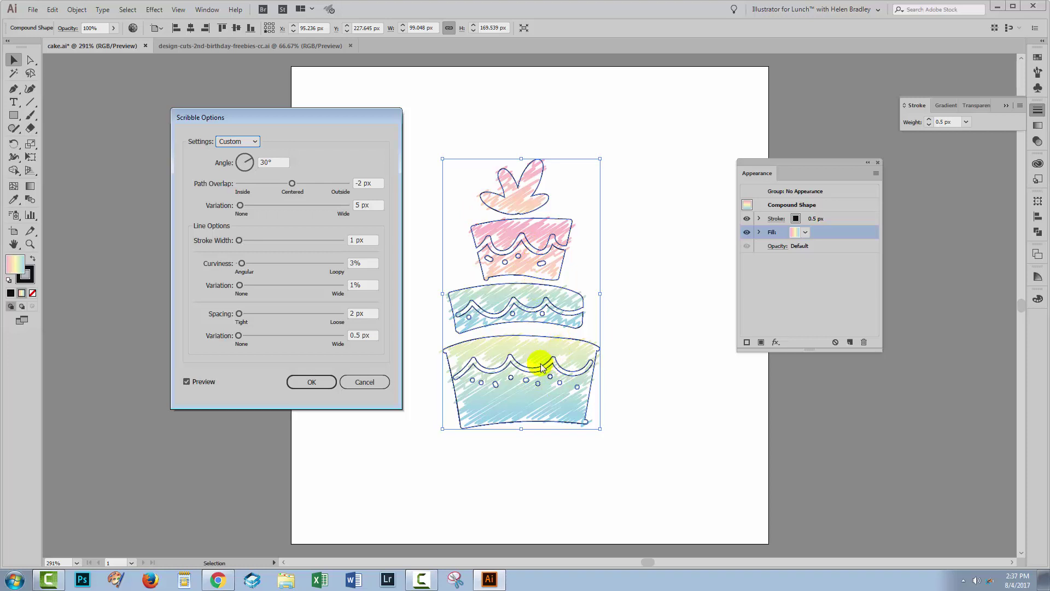
pyautogui.click(312, 387)
pyautogui.click(632, 449)
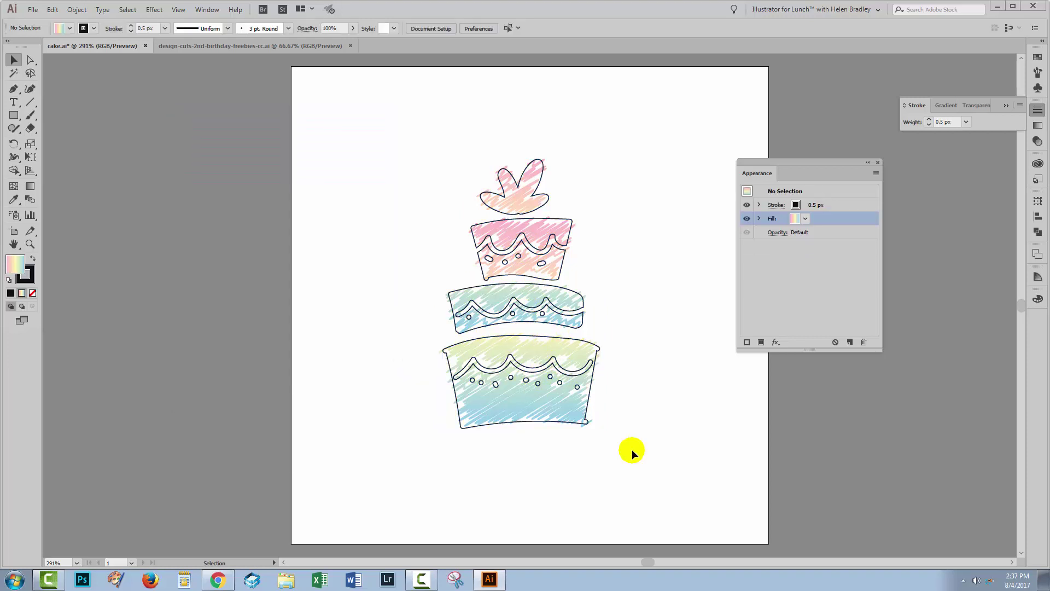